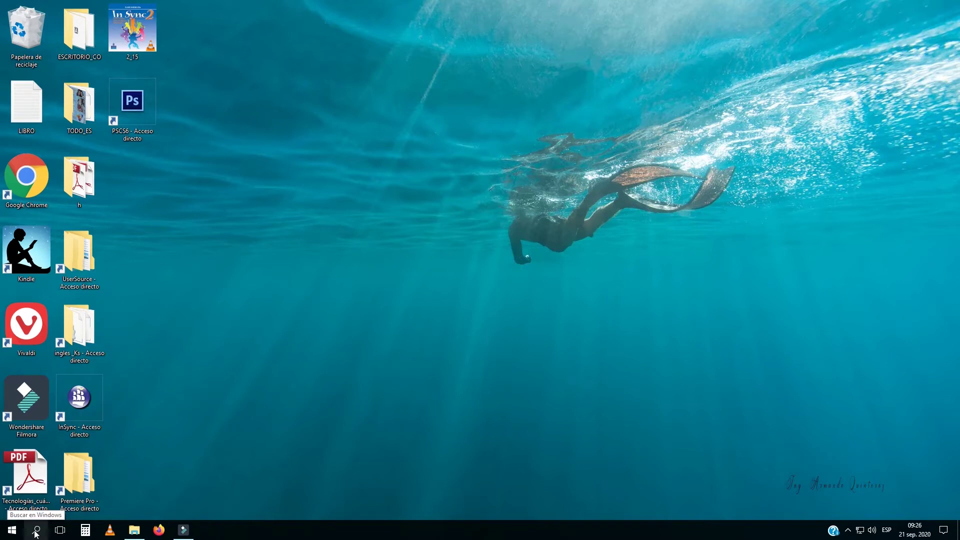
# Launch PowerPoint 2016 by searching 'POWE' and start a blank presentation
pyautogui.click(36, 531)
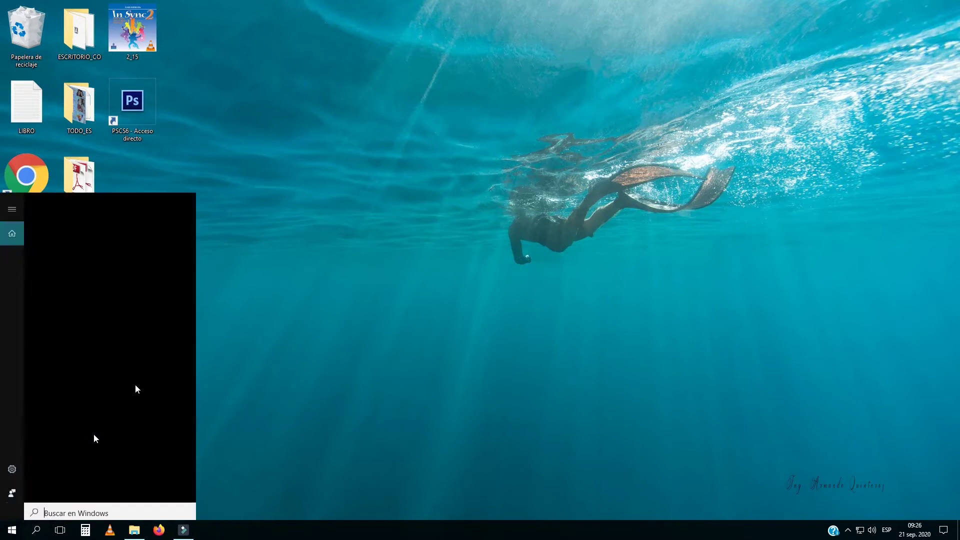
pyautogui.write('POWE')
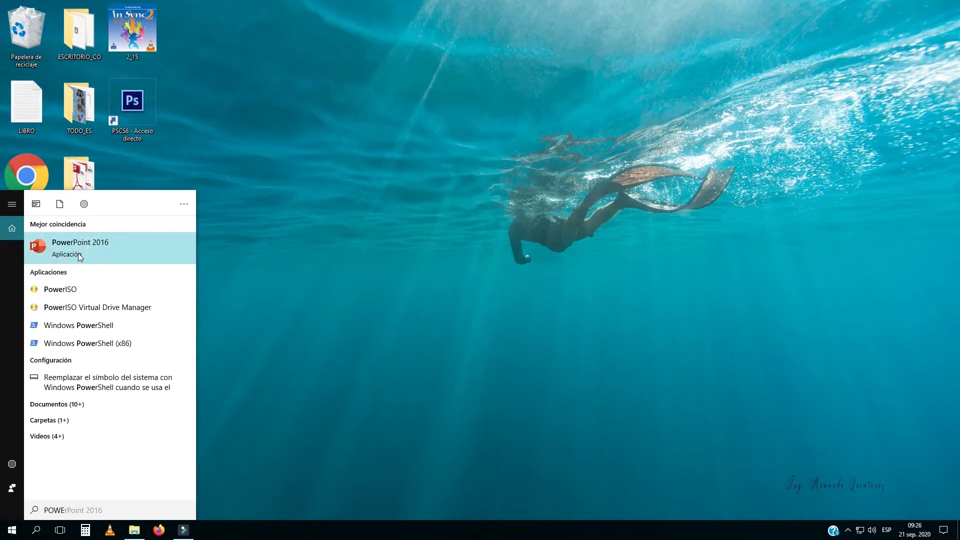
pyautogui.click(82, 250)
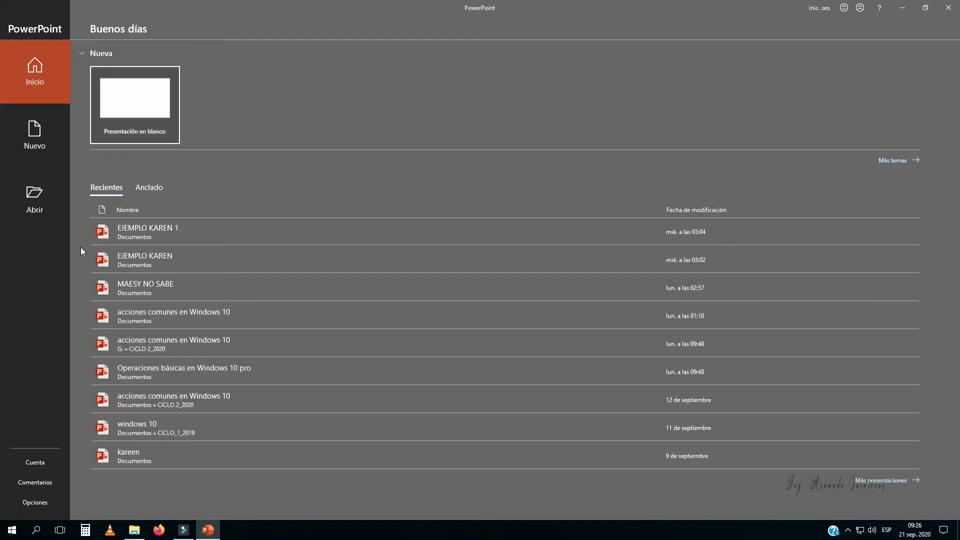
pyautogui.click(125, 108)
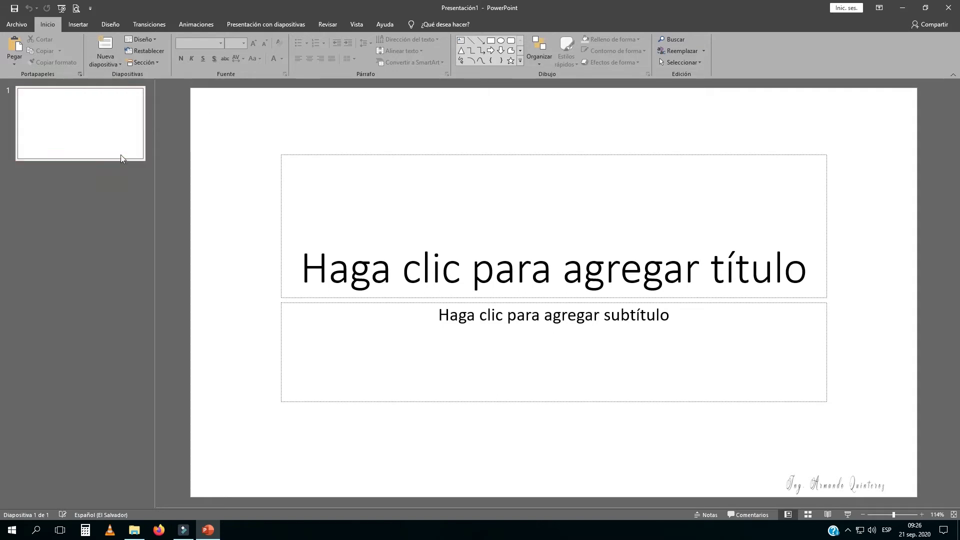
# Add a Dos objetos (two-content) second slide, then go back to slide 1's title
pyautogui.click(108, 94)
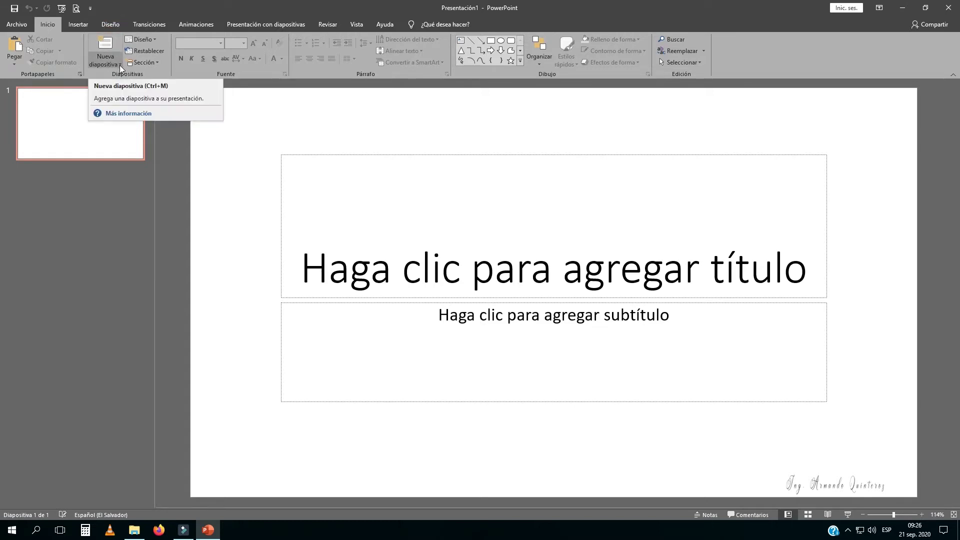
pyautogui.click(119, 65)
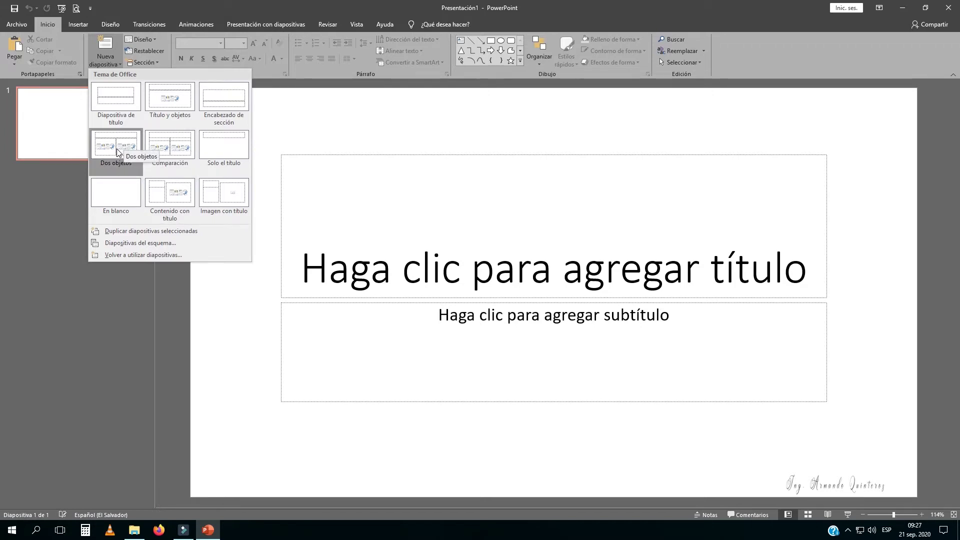
pyautogui.click(118, 153)
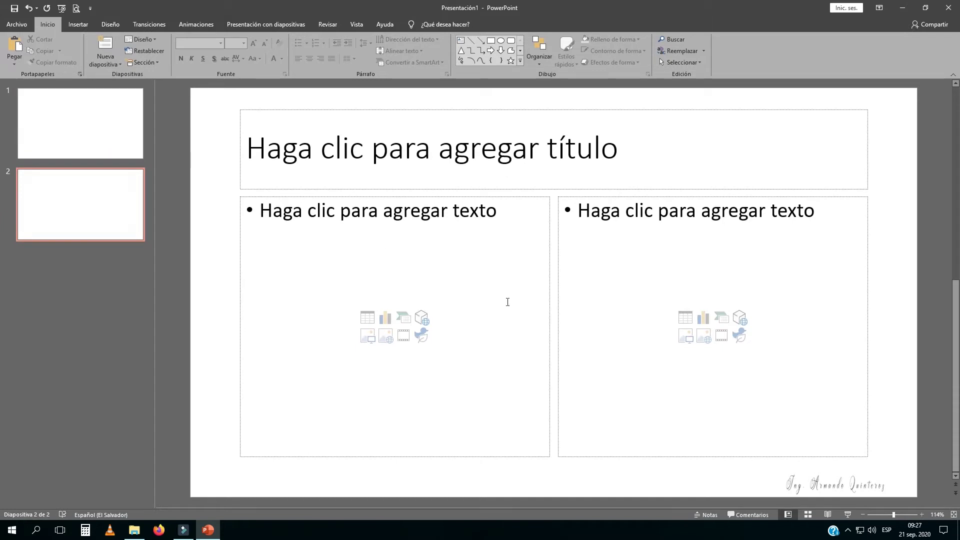
pyautogui.click(95, 127)
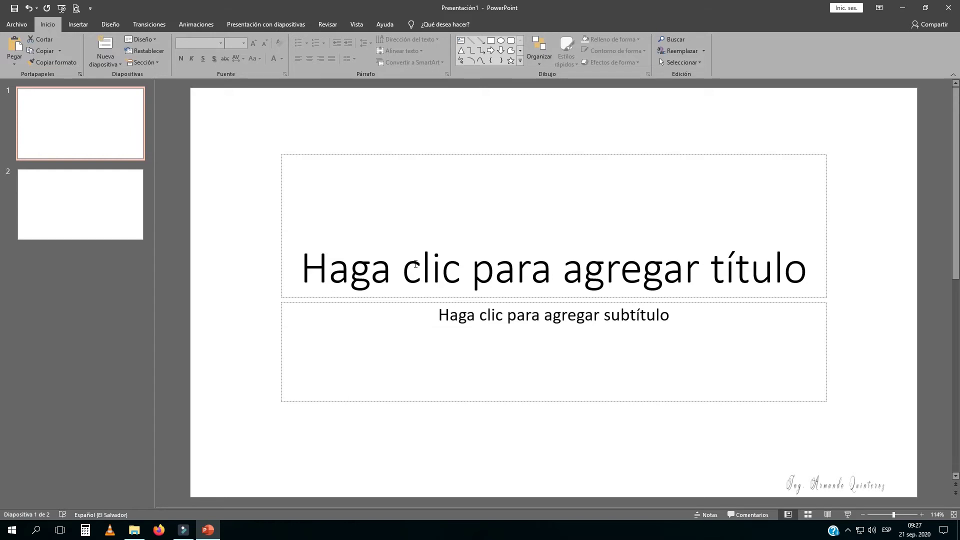
pyautogui.click(419, 265)
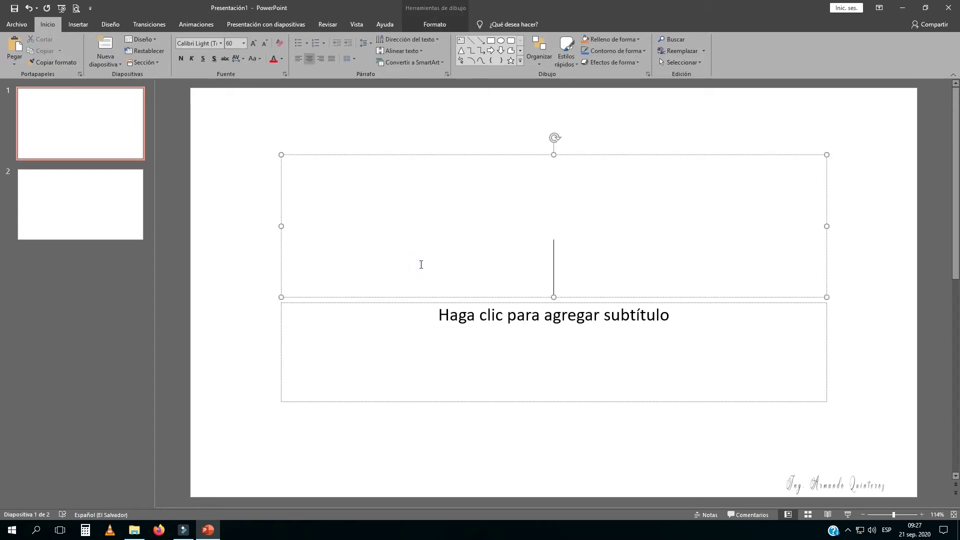
# Title slide 1 'PRUEBA DE CLASE'
pyautogui.write('PRUEBA')
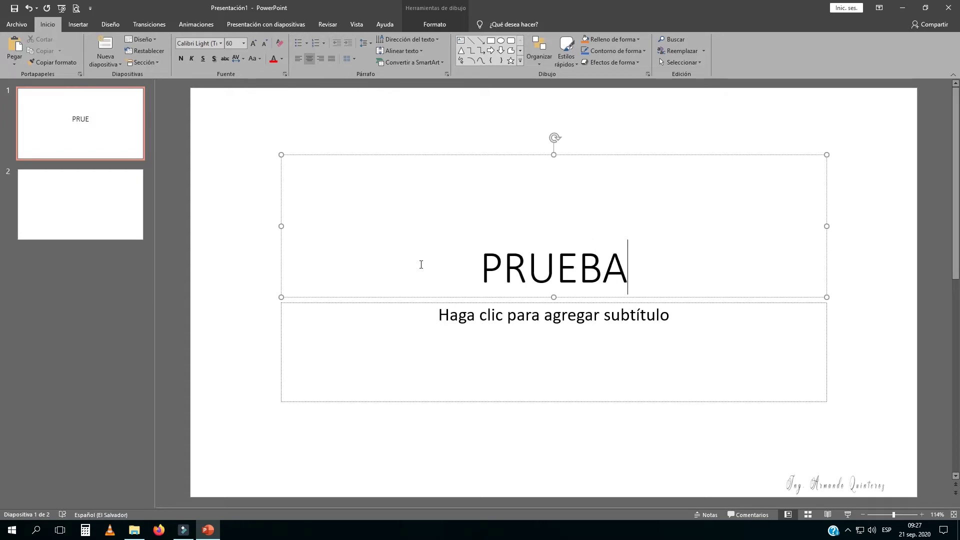
pyautogui.write(' DE')
pyautogui.press('BackSpace')
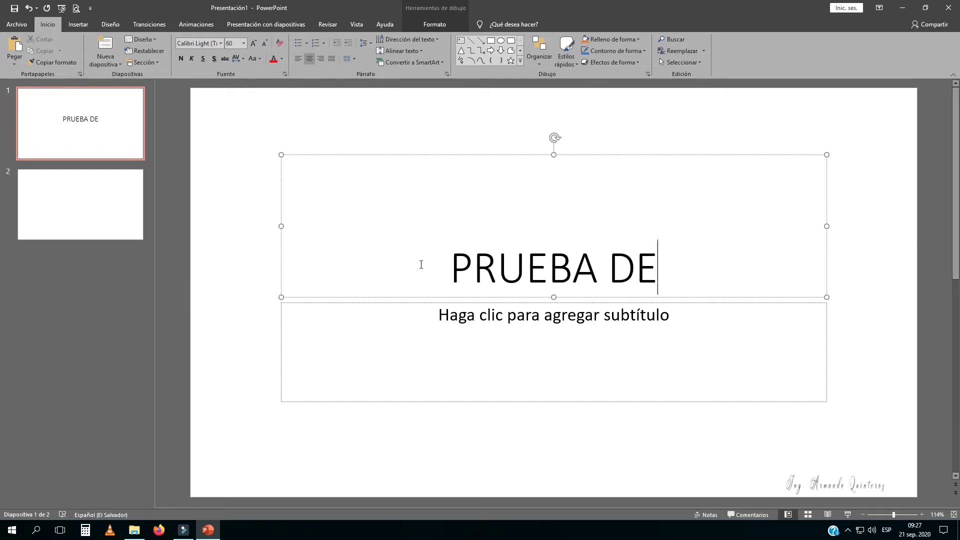
pyautogui.write('D')
pyautogui.press('BackSpace')
pyautogui.write('C')
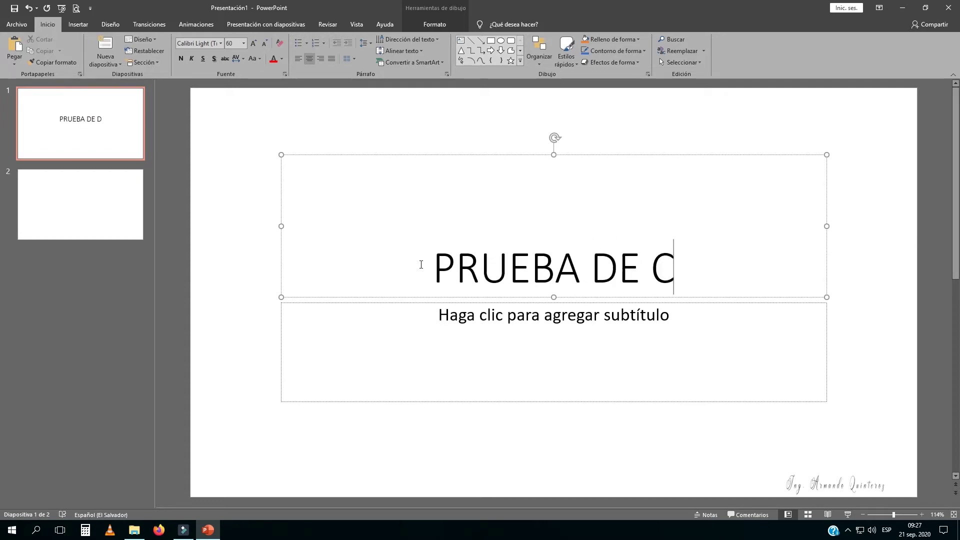
pyautogui.write('LASE-')
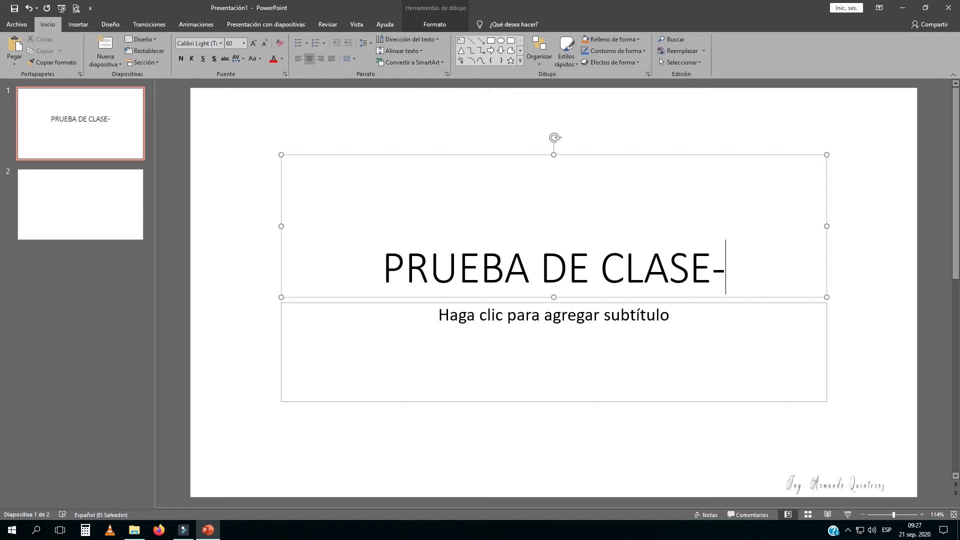
pyautogui.press('BackSpace')
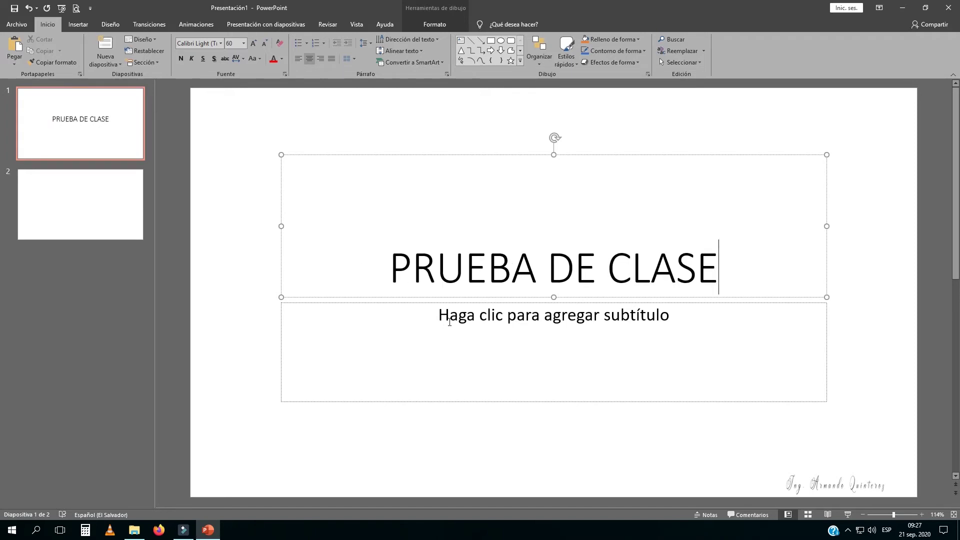
# Add a subtitle saying the slide demonstrates the different designs possible for a presentation
pyautogui.click(449, 322)
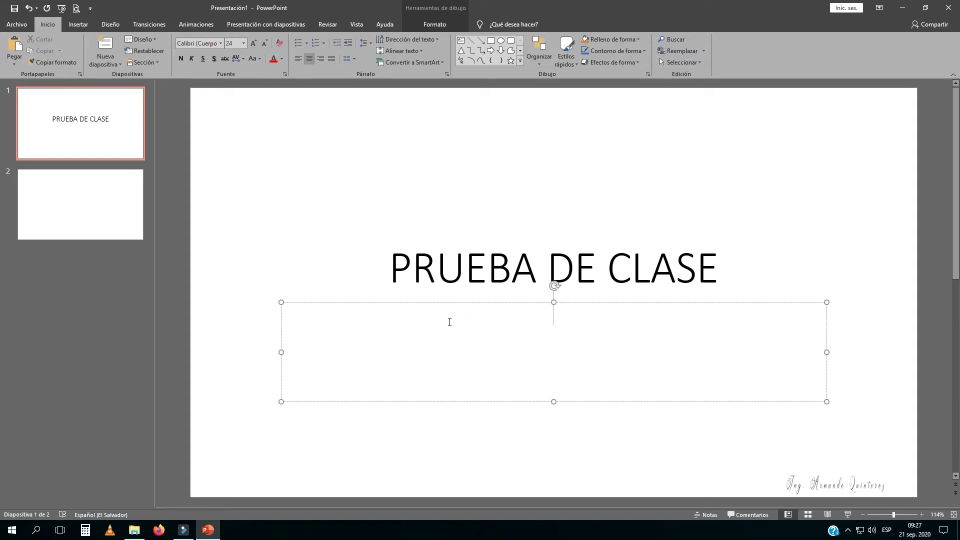
pyautogui.write('ESTA DIAPOSITIVA TIENE COMO FINALIDAD DEMOSTRAR LOS DIFERENTES DISEÑOS QUE SE PUEDEN IMPLEMENTAR EN UNA')
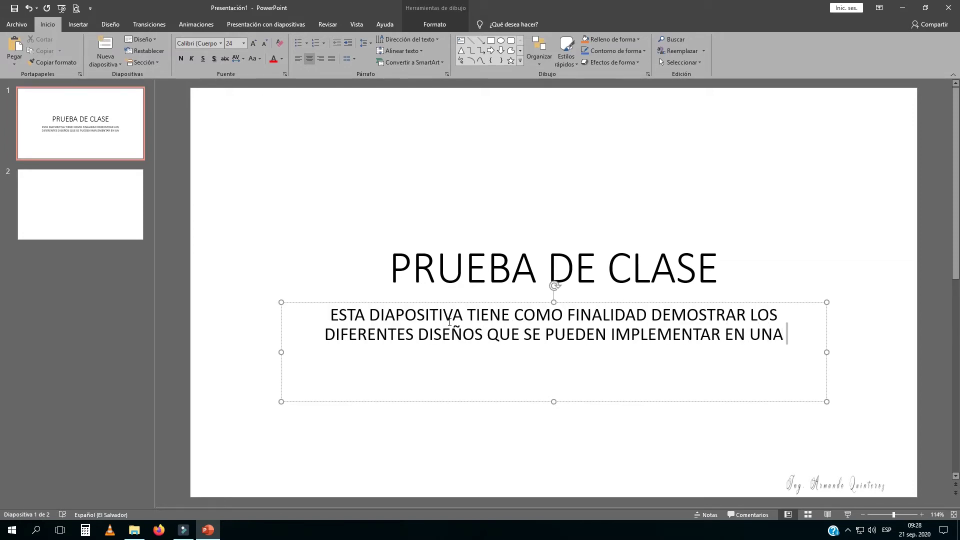
pyautogui.write(' PRESENTACIO')
pyautogui.press('BackSpace')
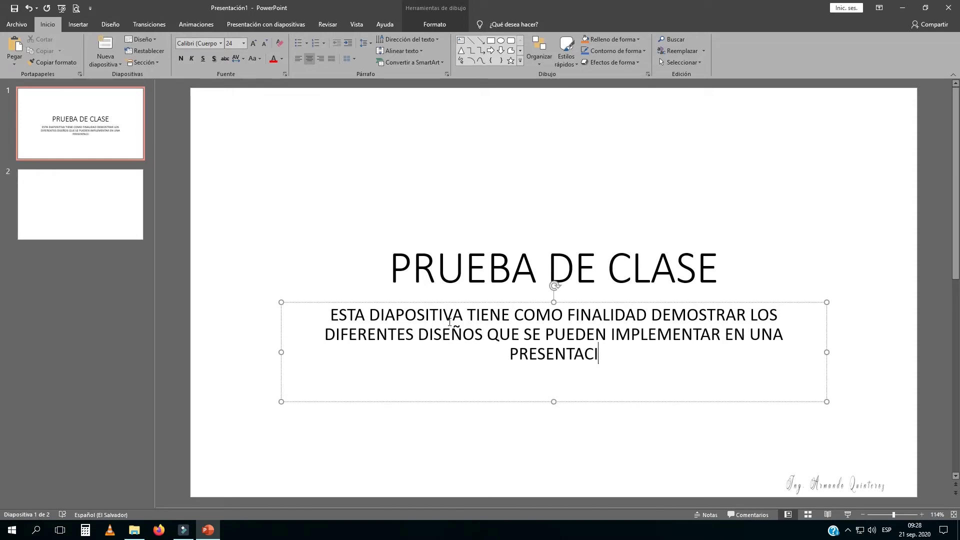
pyautogui.write('ÓN.')
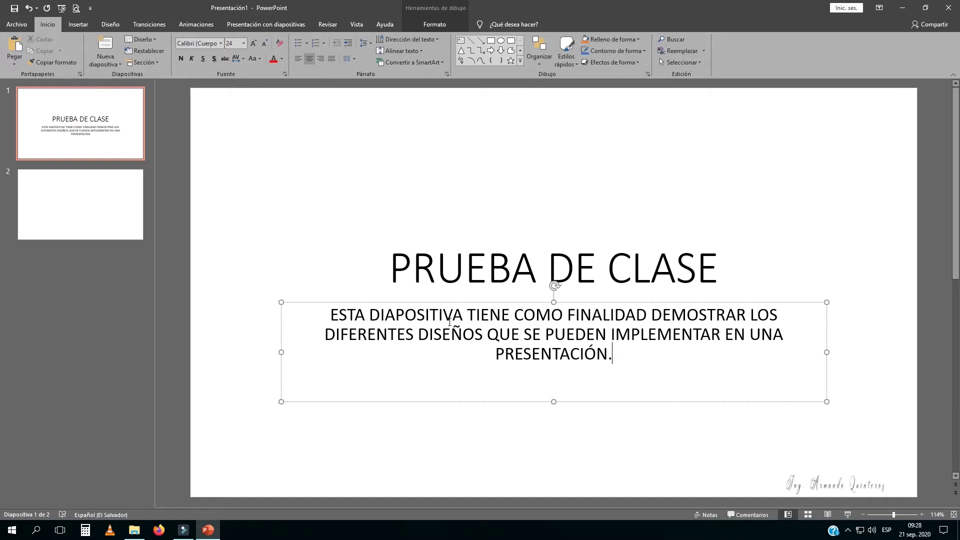
pyautogui.click(341, 248)
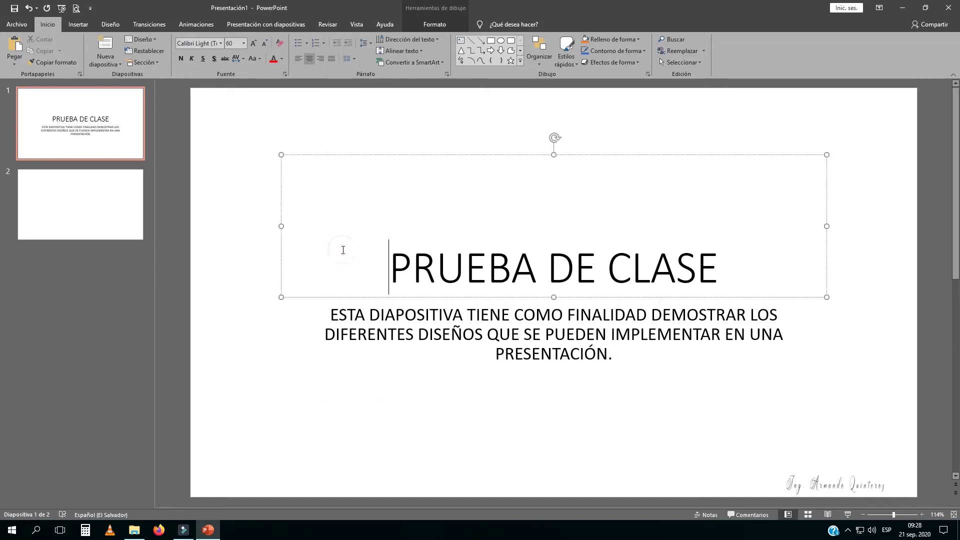
pyautogui.click(274, 327)
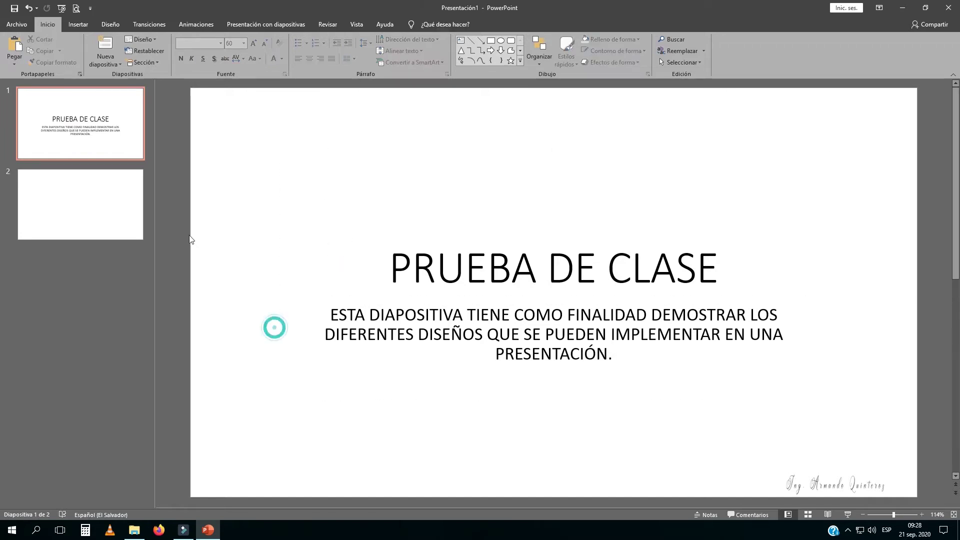
pyautogui.click(70, 210)
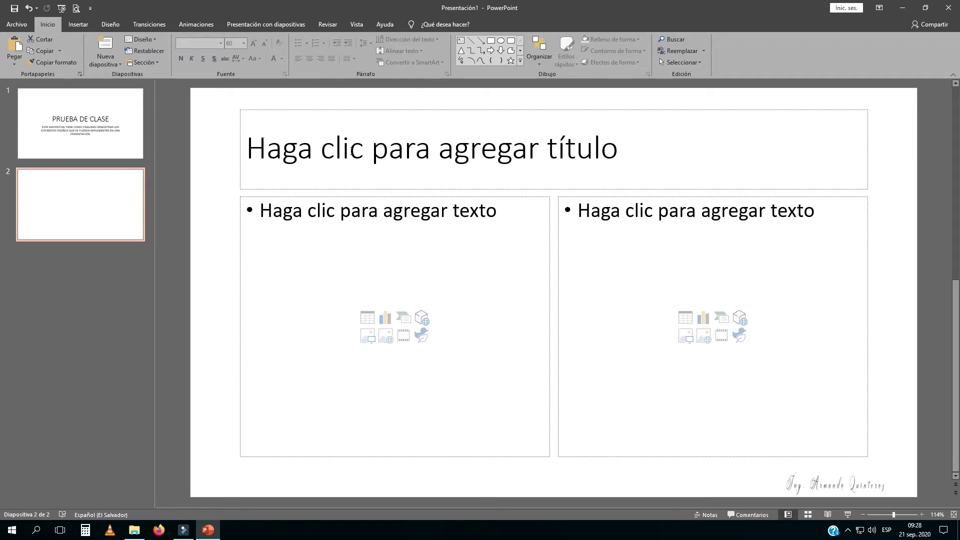
# Title slide 2 'DISEÑO DE COMPARACIÓN' and centre the title
pyautogui.click(352, 151)
pyautogui.write('DISEÑO DE COMPARA')
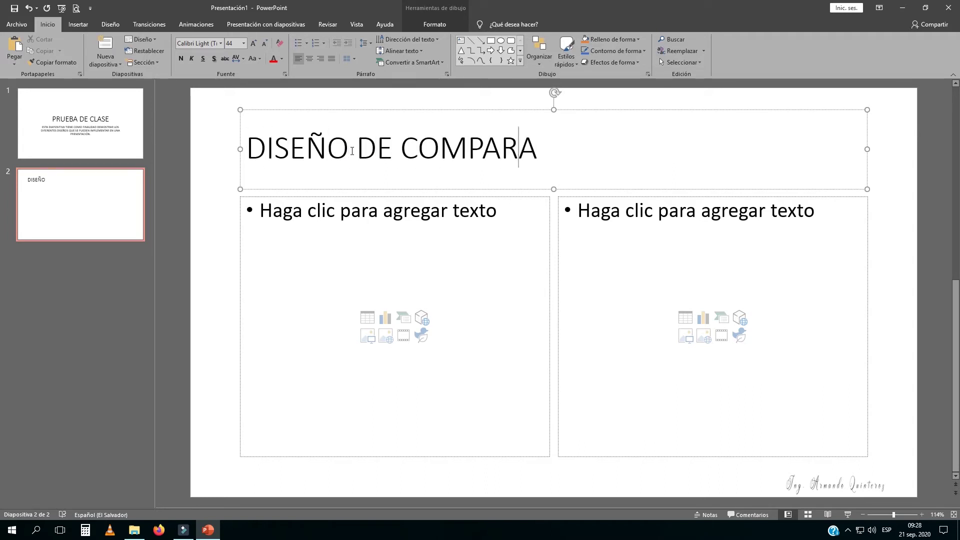
pyautogui.write('CIÓN')
pyautogui.click(356, 150)
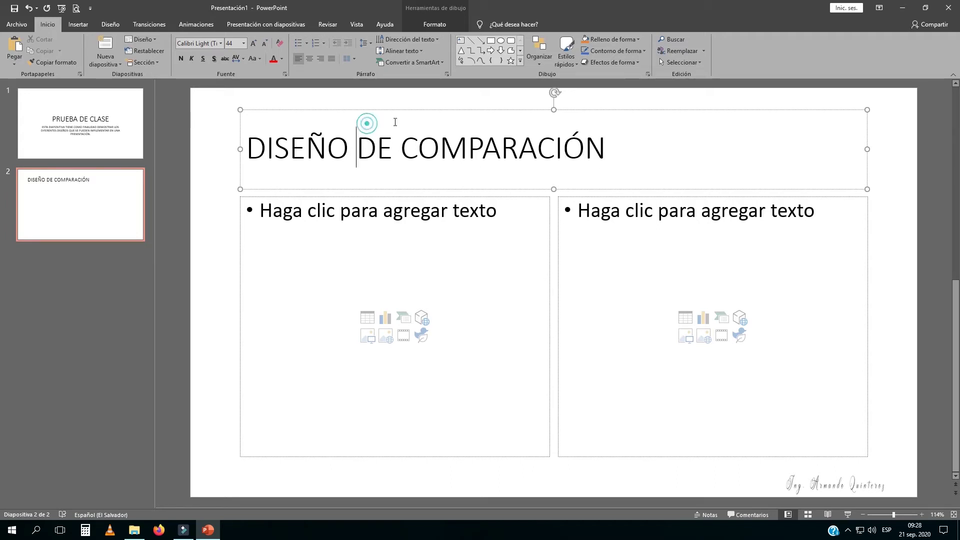
pyautogui.click(309, 59)
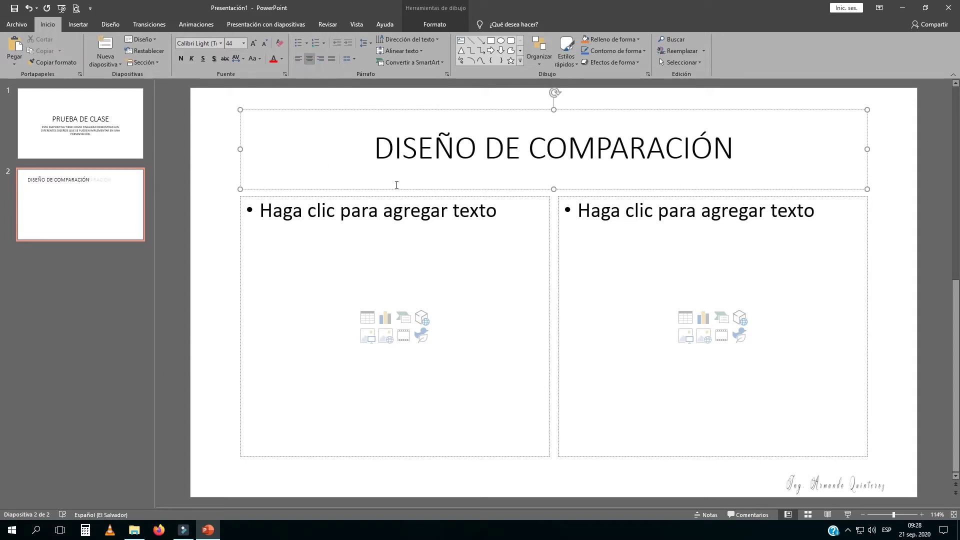
# Open the Insertar imagen dialog from the left content box
pyautogui.click(437, 230)
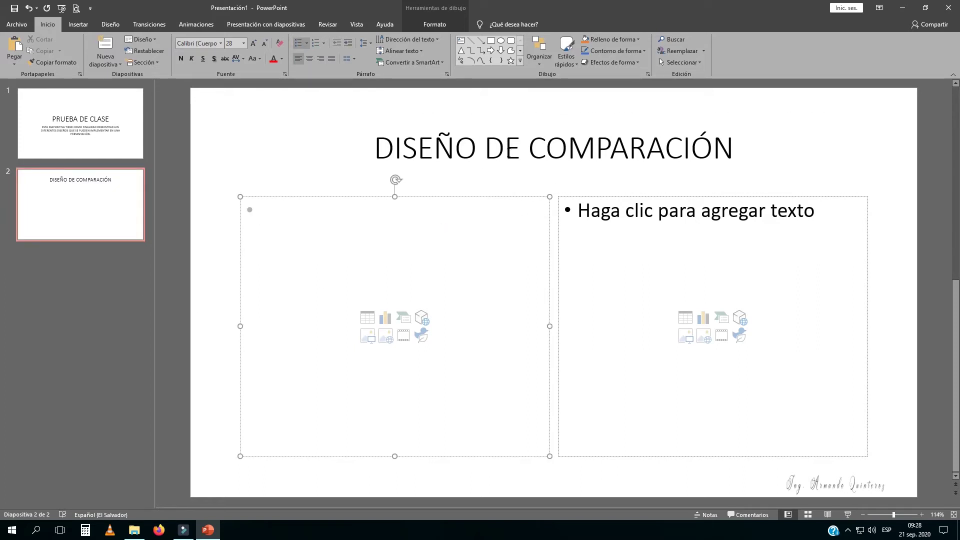
pyautogui.click(498, 148)
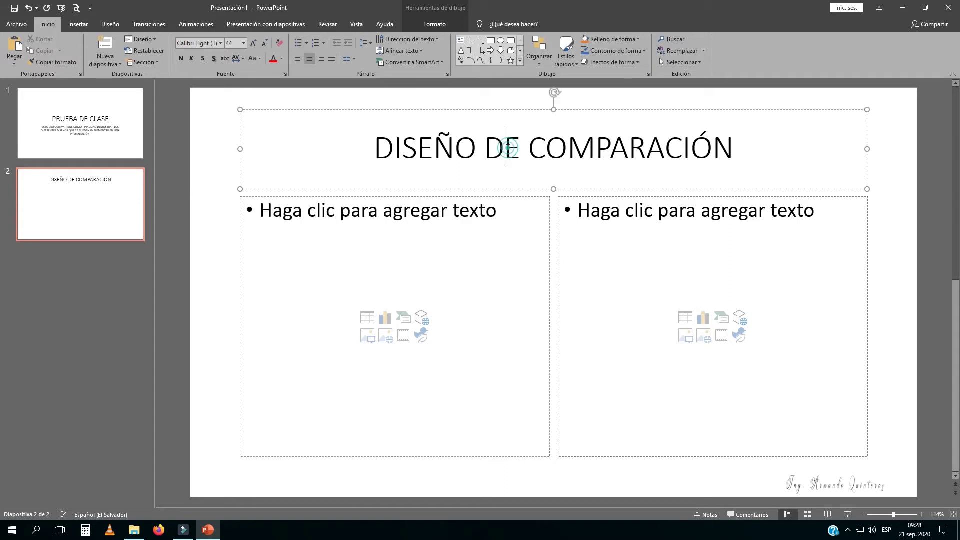
pyautogui.click(454, 244)
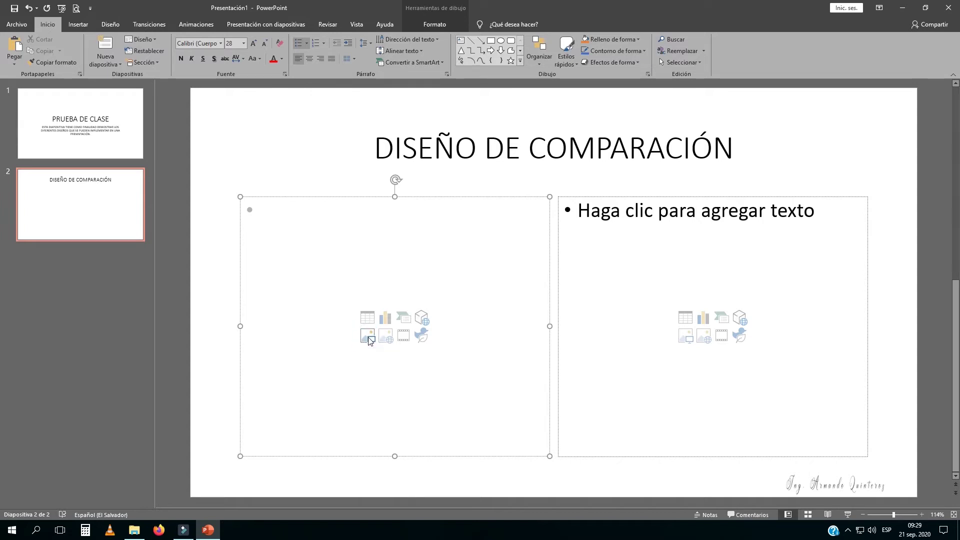
pyautogui.click(367, 336)
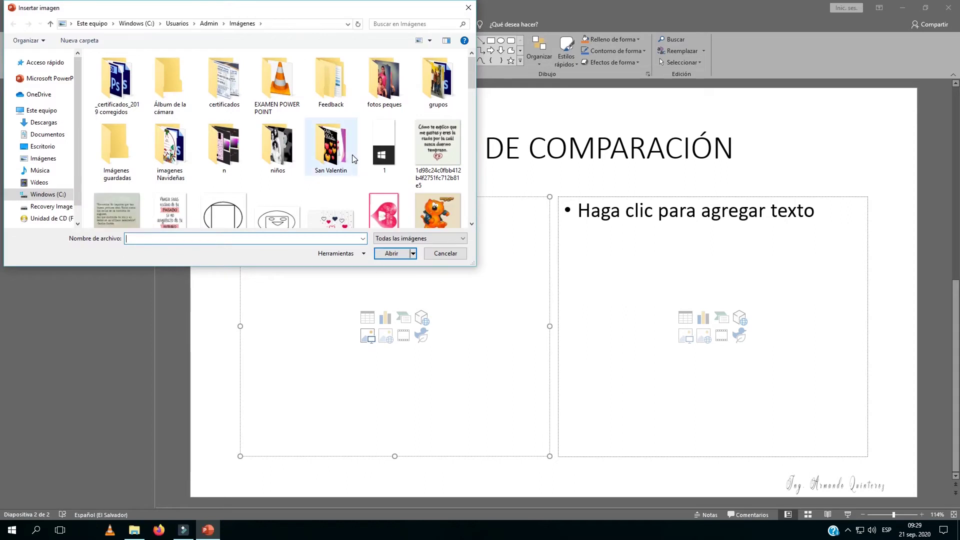
# Insert the black-and-white three-women photo from Documentos > RECURSOS > niños into the left box
pyautogui.click(46, 134)
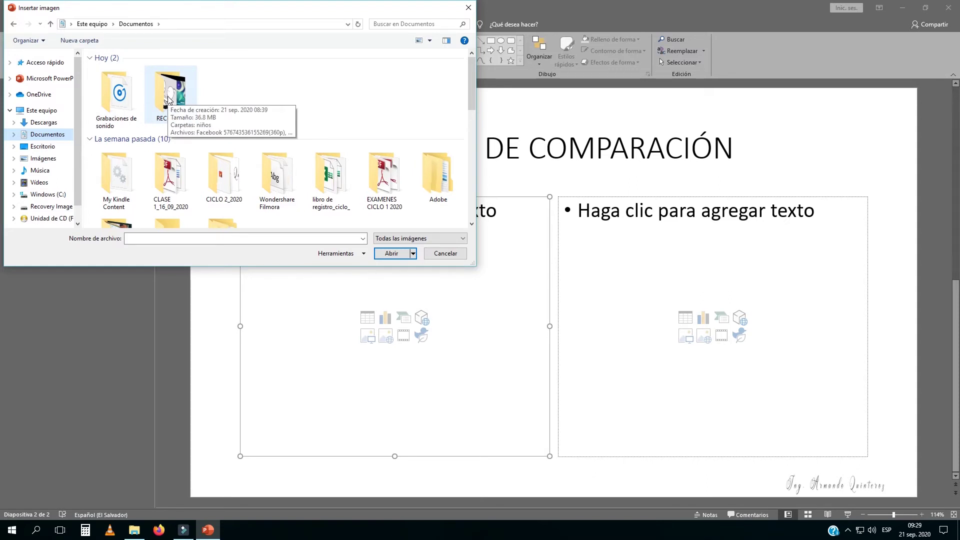
pyautogui.doubleClick(168, 99)
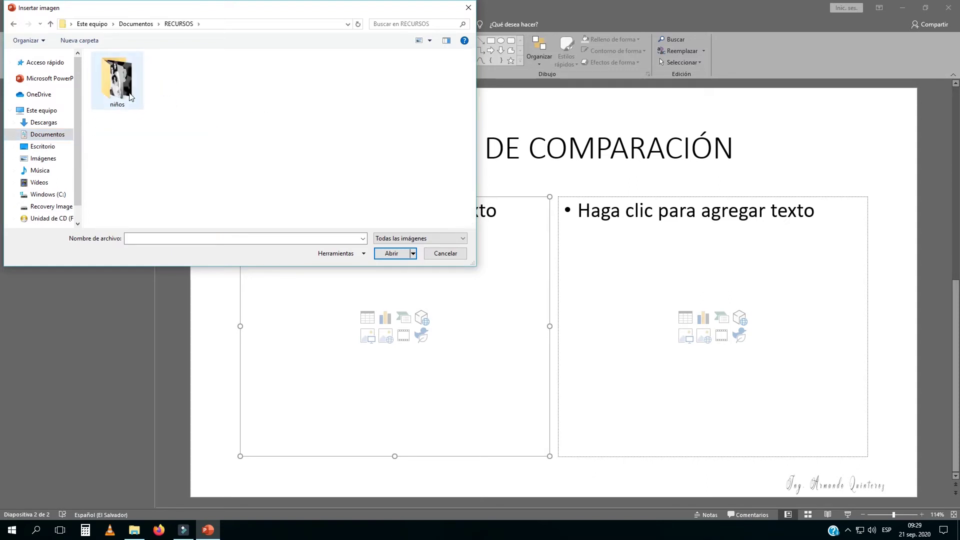
pyautogui.doubleClick(122, 86)
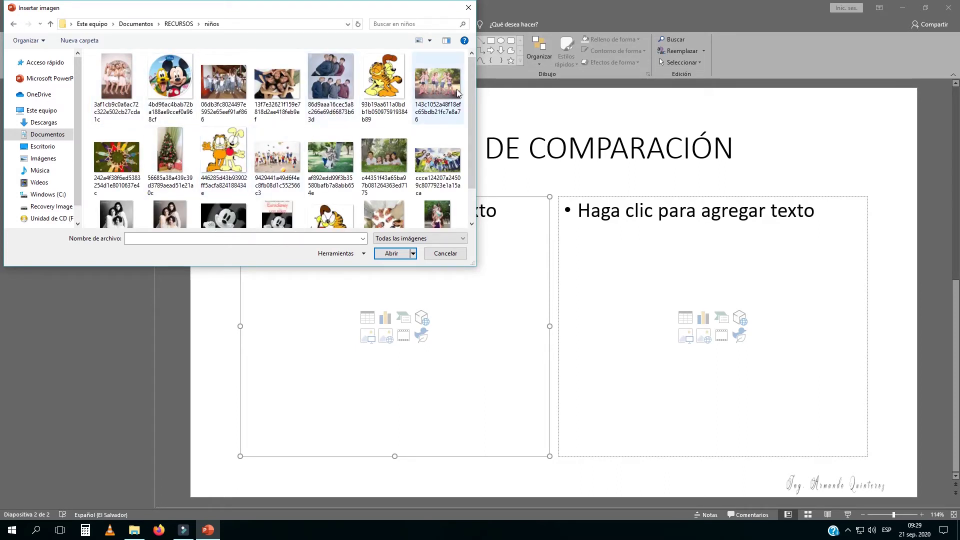
pyautogui.moveTo(470, 93); pyautogui.dragTo(465, 158)
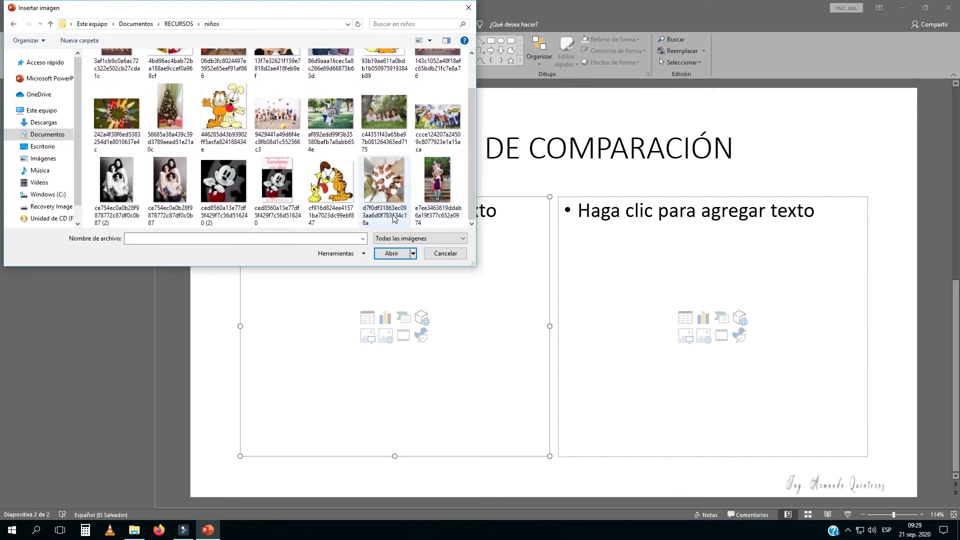
pyautogui.click(118, 178)
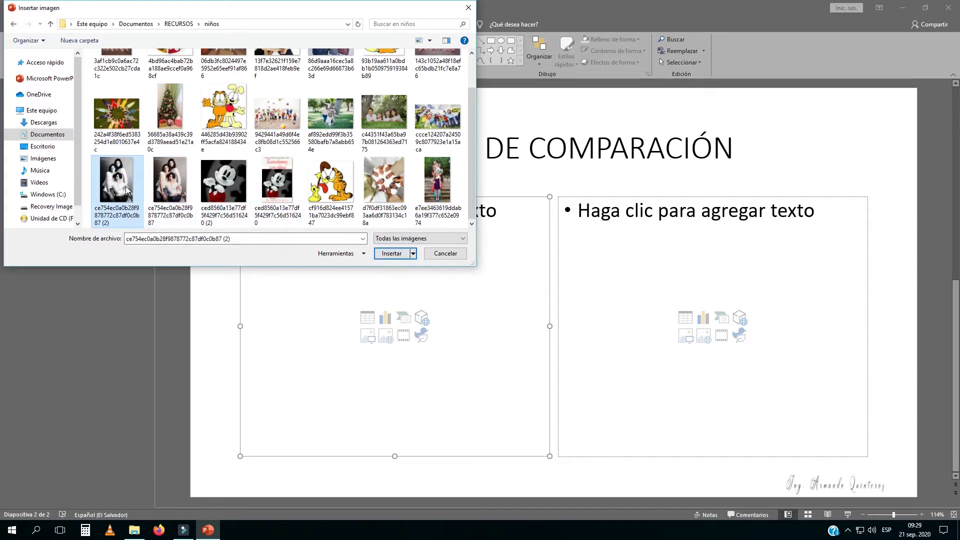
pyautogui.click(391, 254)
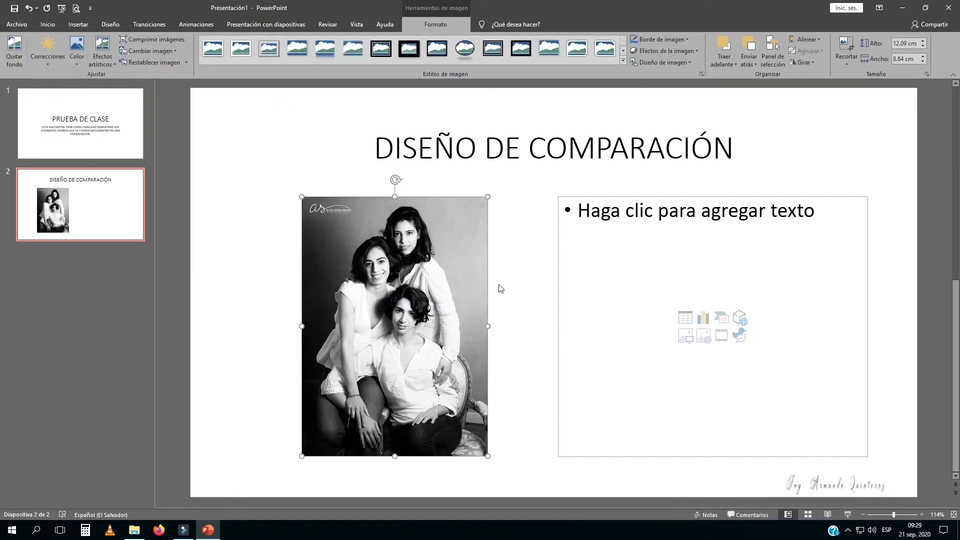
pyautogui.click(701, 273)
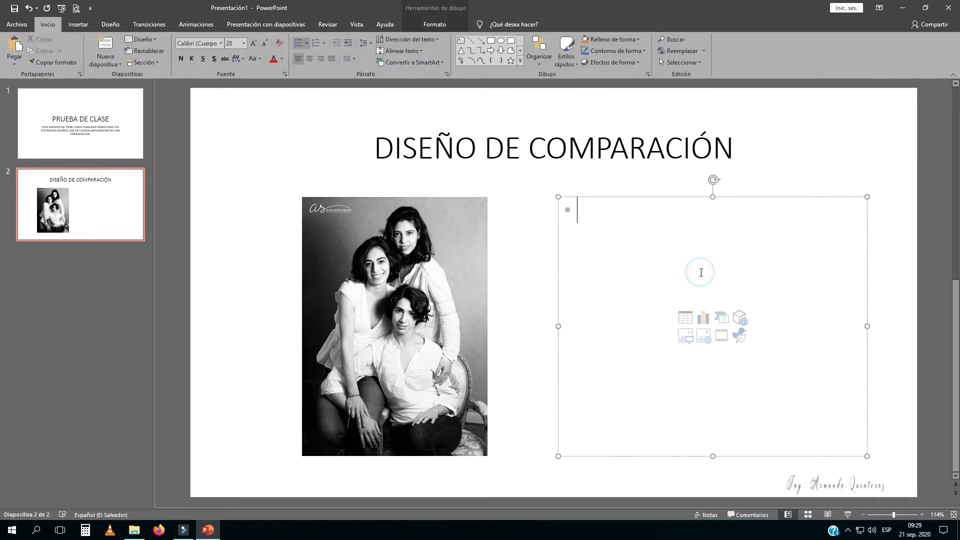
# Insert the colour ce754ec three-women photo from the niños folder into the right box
pyautogui.click(686, 338)
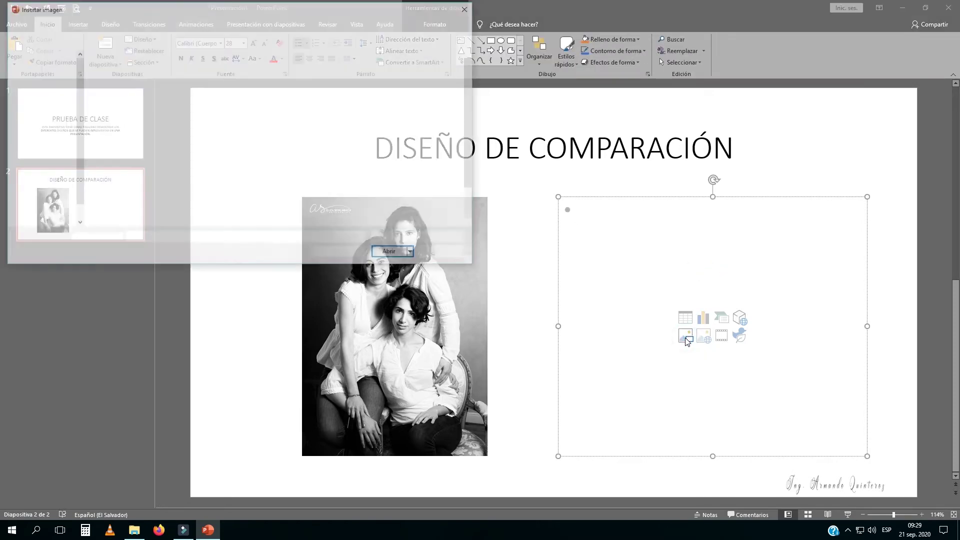
pyautogui.scroll(-1, 393, 165)
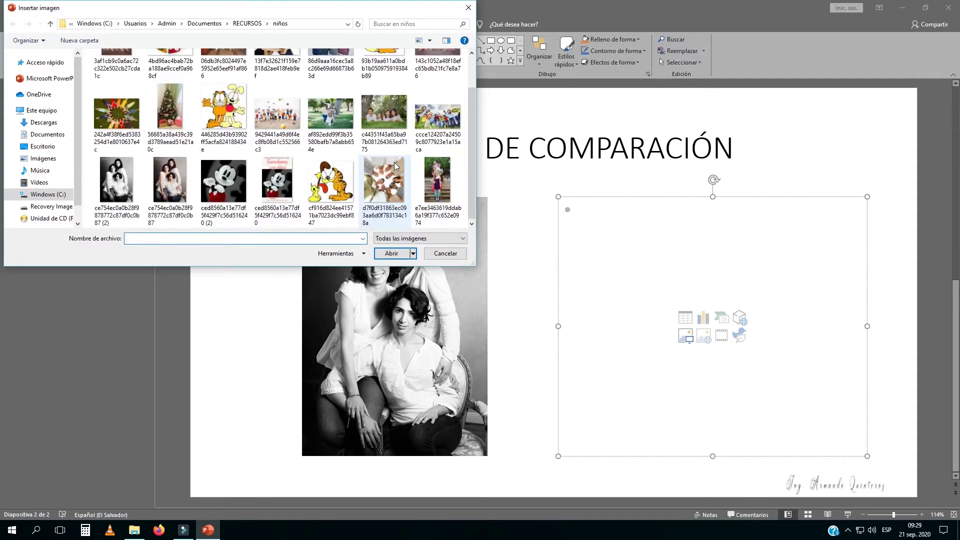
pyautogui.click(171, 183)
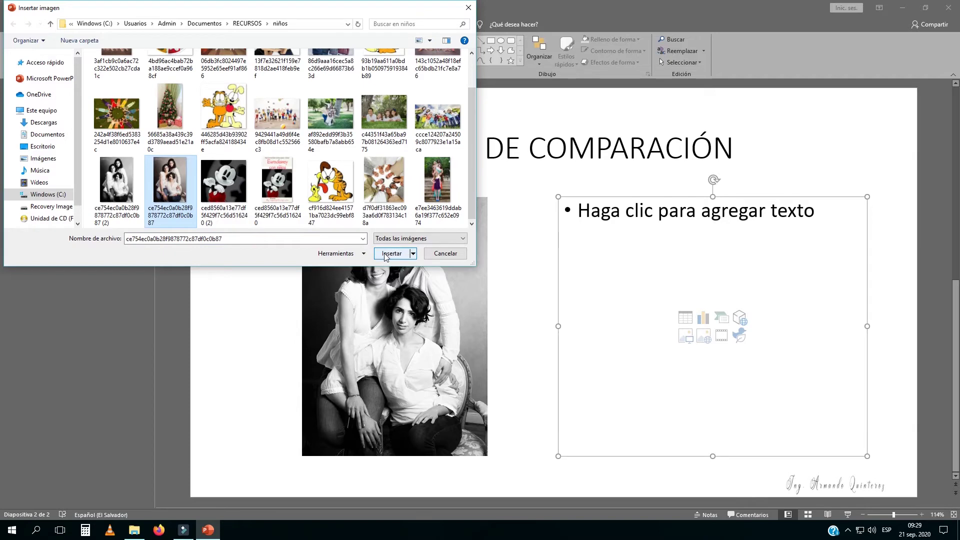
pyautogui.click(390, 253)
pyautogui.click(801, 151)
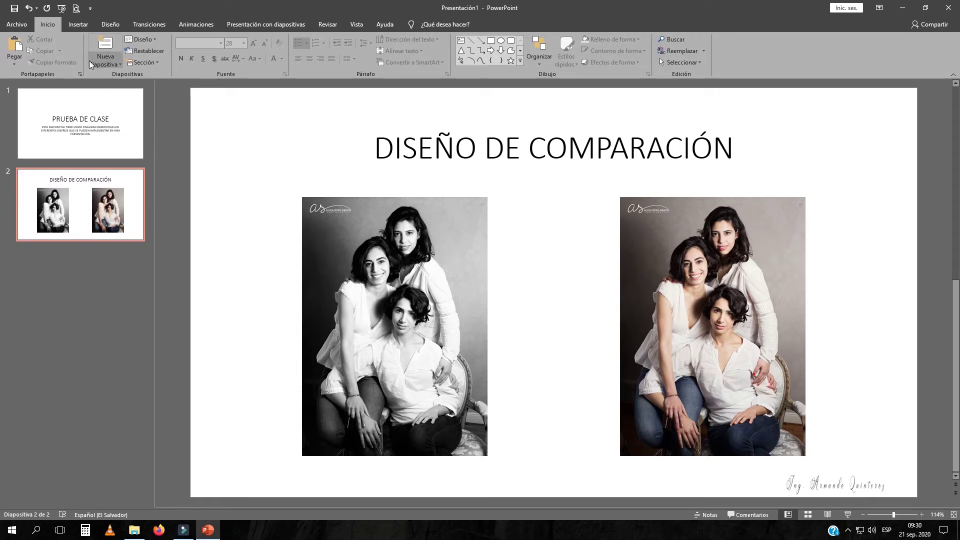
pyautogui.click(103, 25)
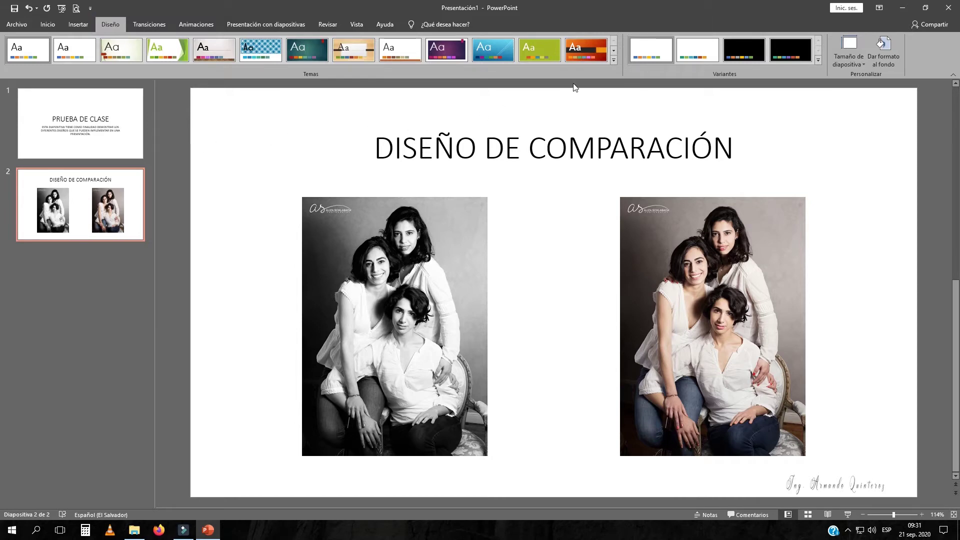
# Apply the Orgánico theme from the Temas gallery
pyautogui.click(613, 62)
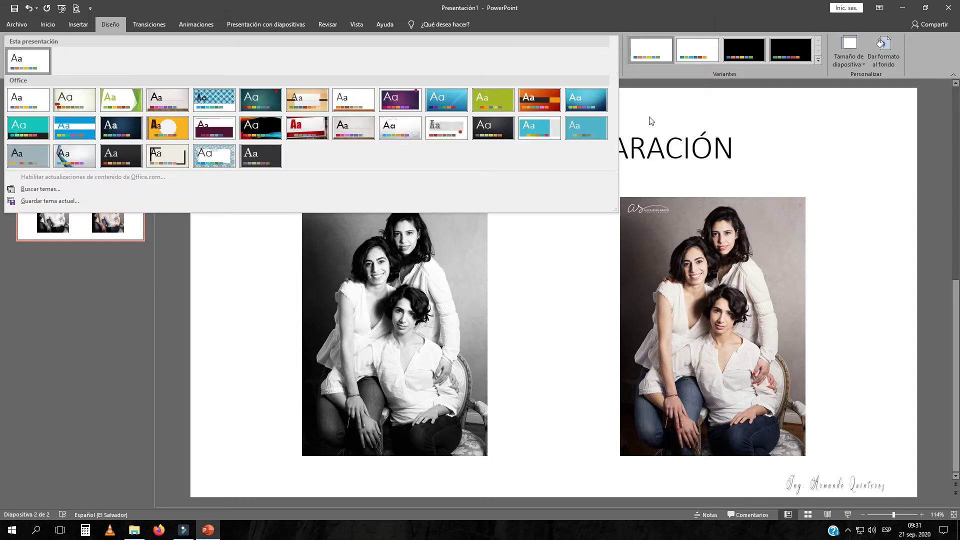
pyautogui.click(649, 101)
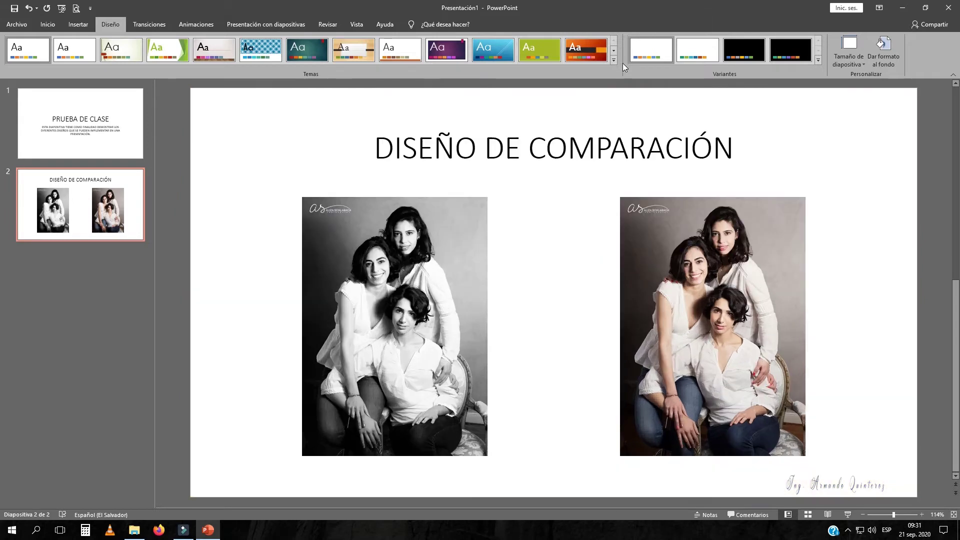
pyautogui.click(614, 60)
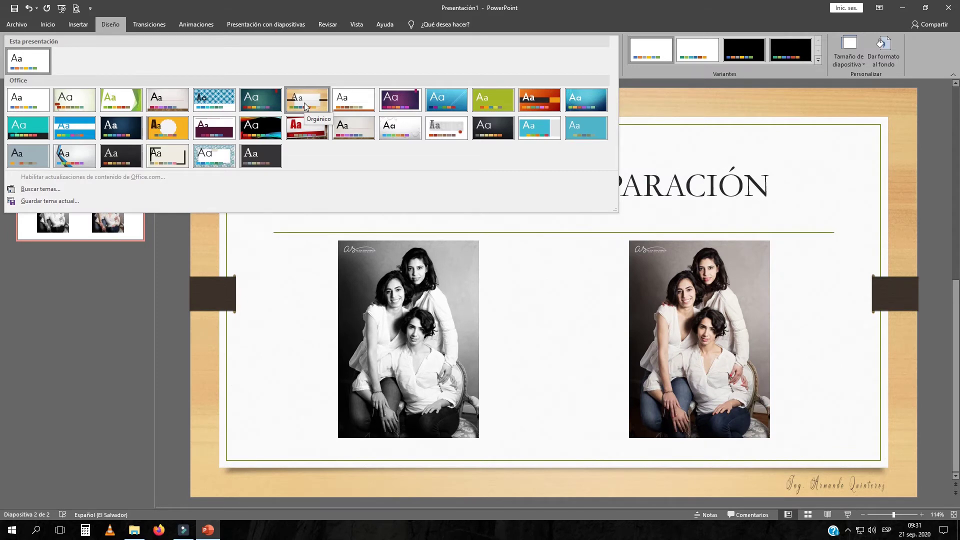
pyautogui.click(304, 103)
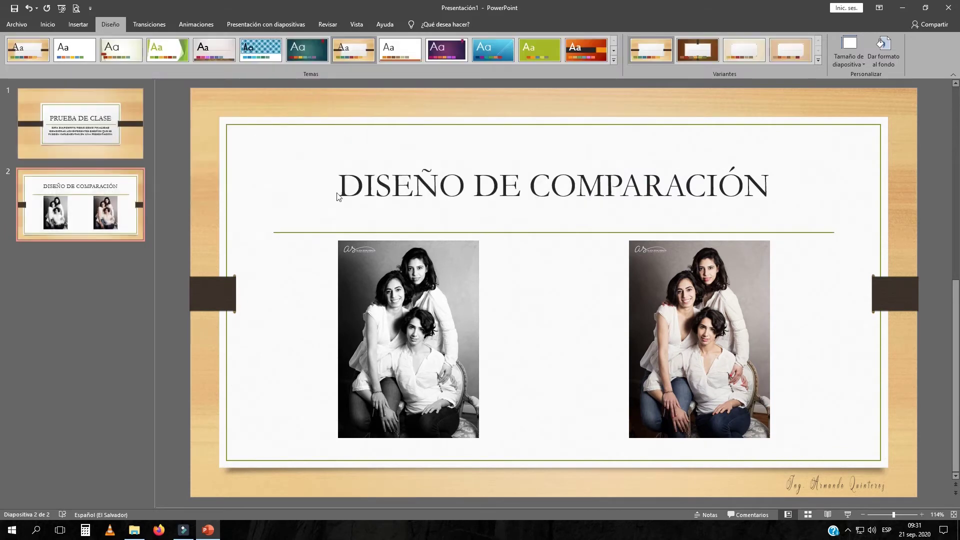
# Switch between slides 1 and 2 to review the wood-grain restyling
pyautogui.click(83, 137)
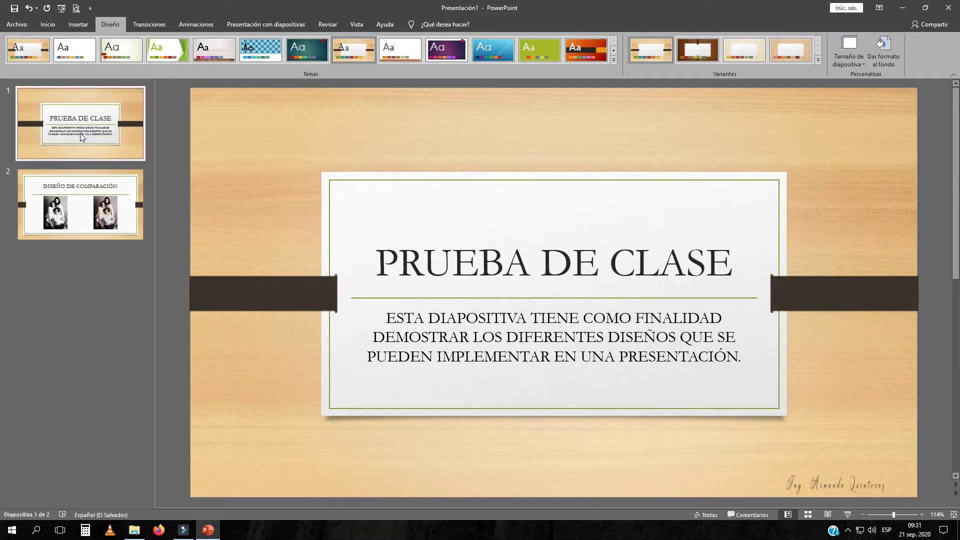
pyautogui.click(86, 208)
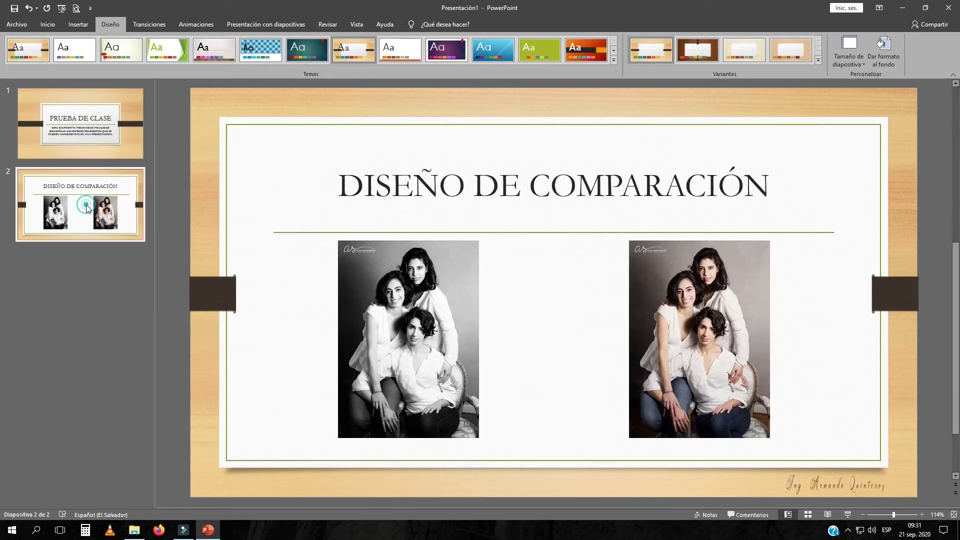
pyautogui.click(74, 135)
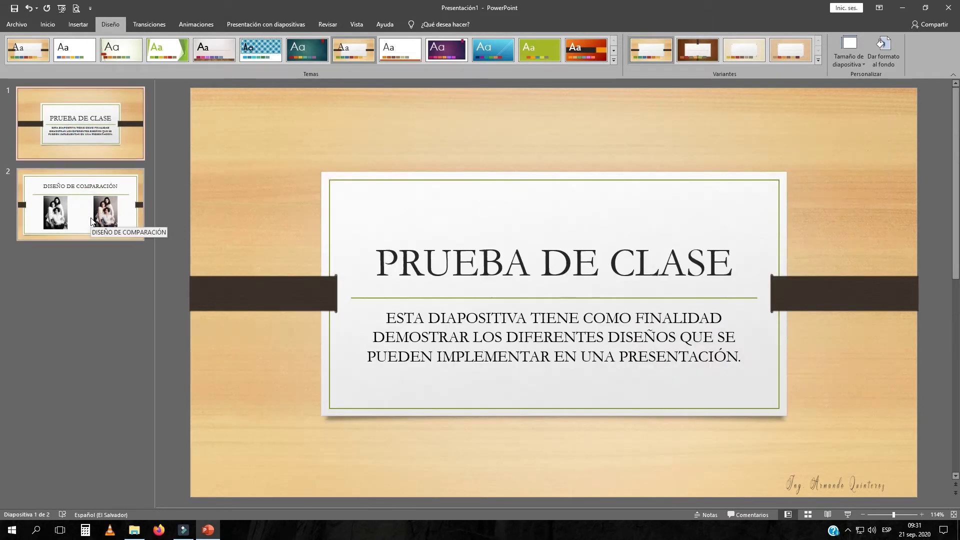
pyautogui.click(92, 221)
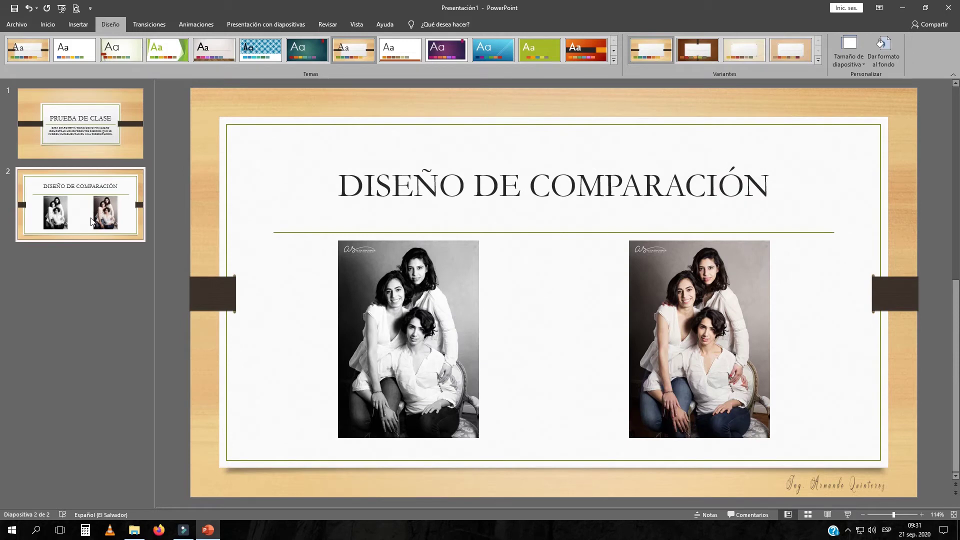
pyautogui.click(76, 142)
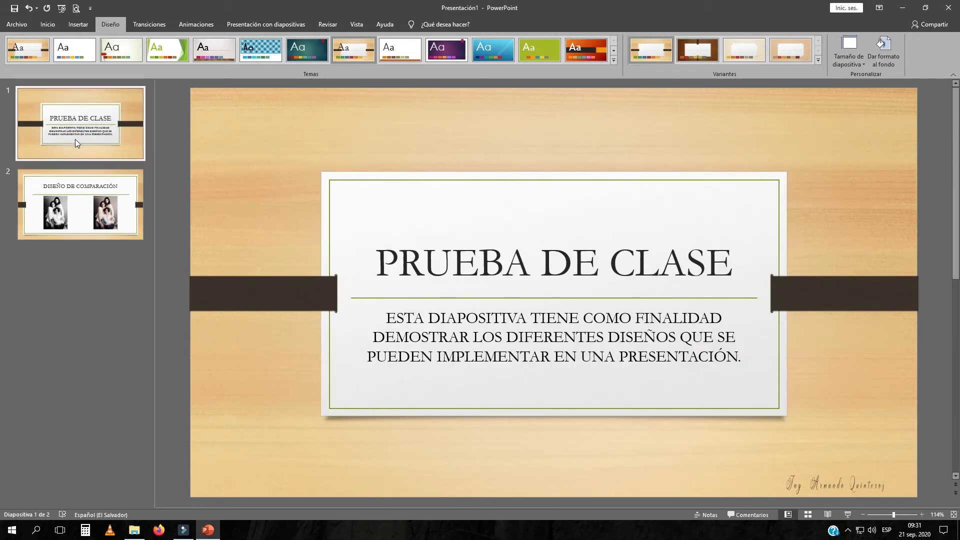
pyautogui.click(94, 198)
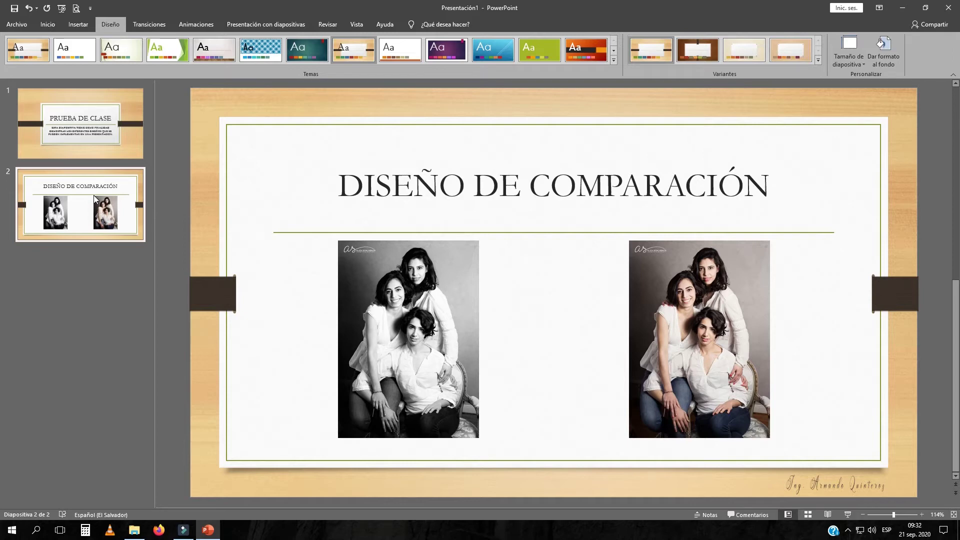
pyautogui.click(78, 133)
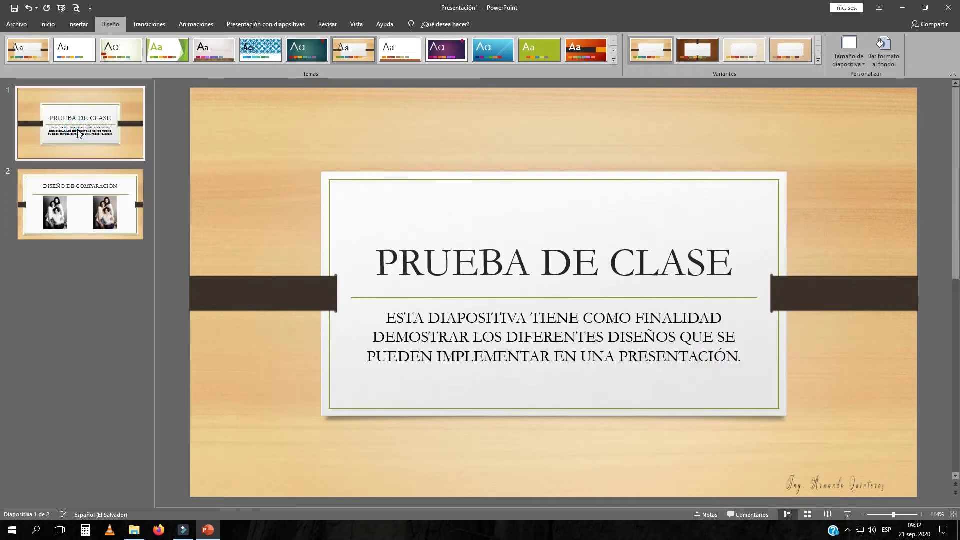
pyautogui.click(81, 205)
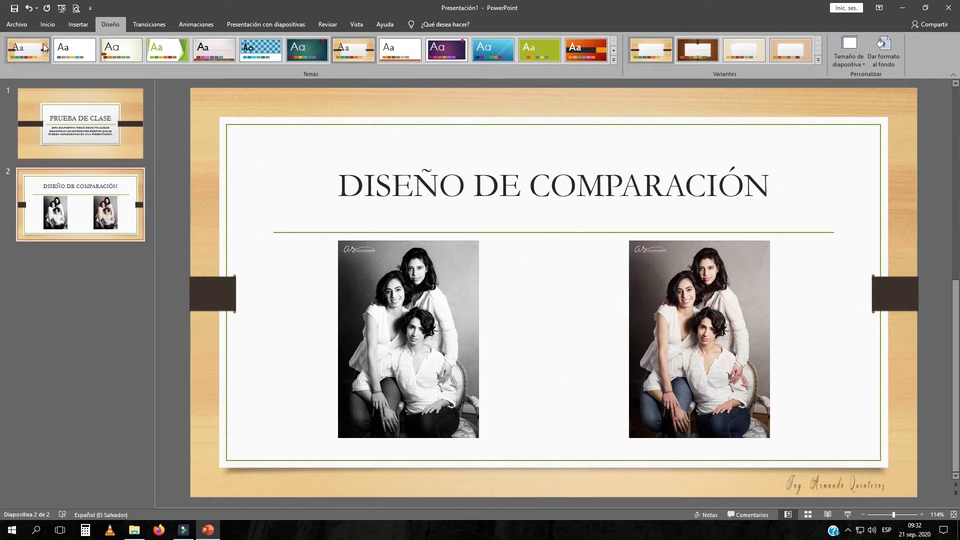
pyautogui.click(48, 25)
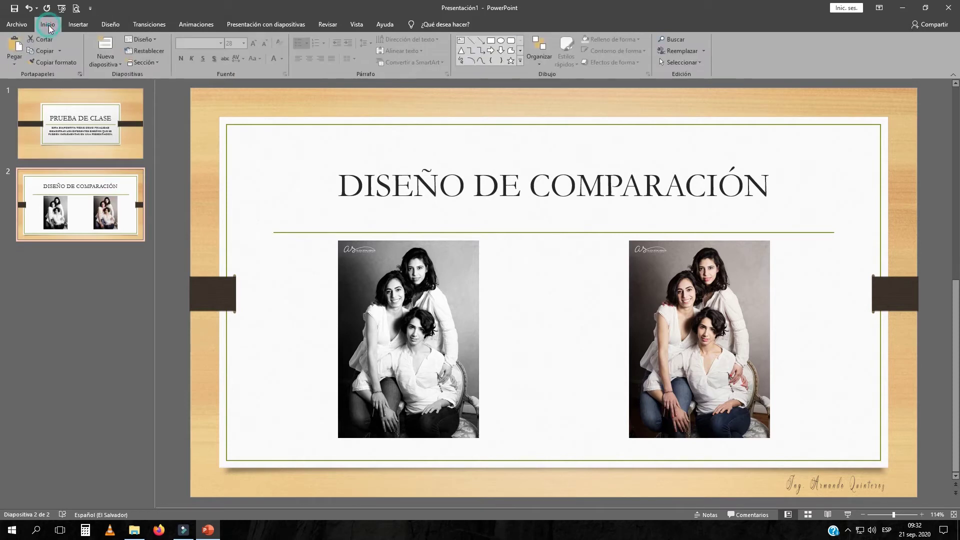
# Add a two-content slide 3 and a blank slide after it
pyautogui.click(106, 53)
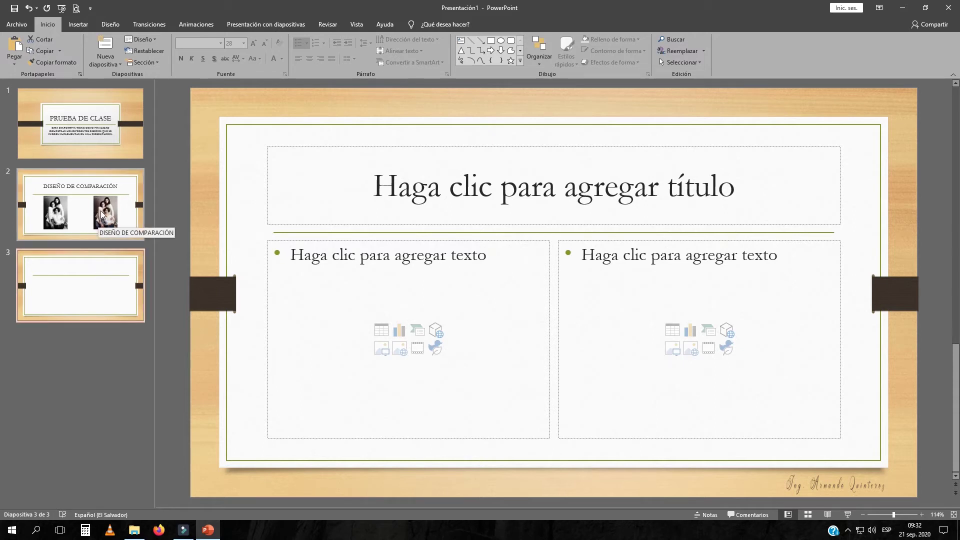
pyautogui.click(120, 65)
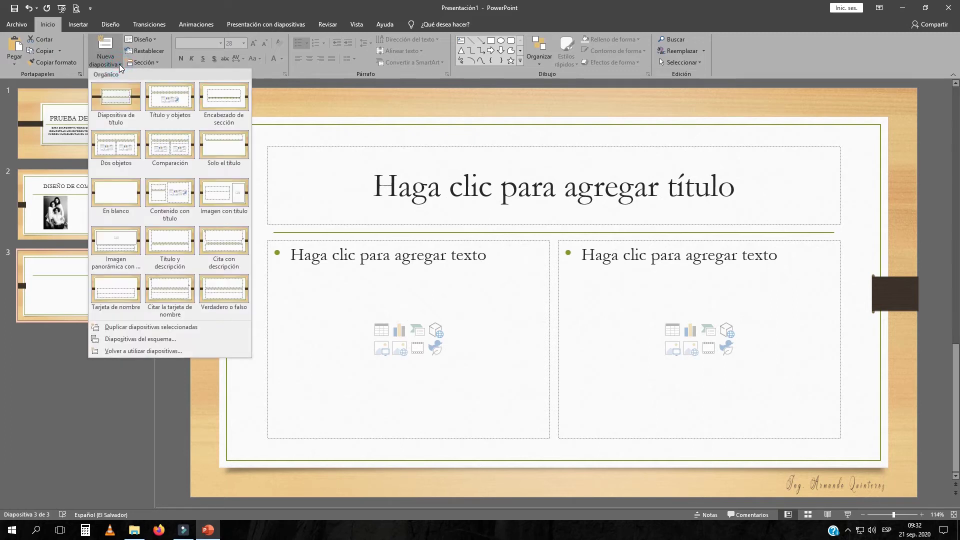
pyautogui.click(114, 196)
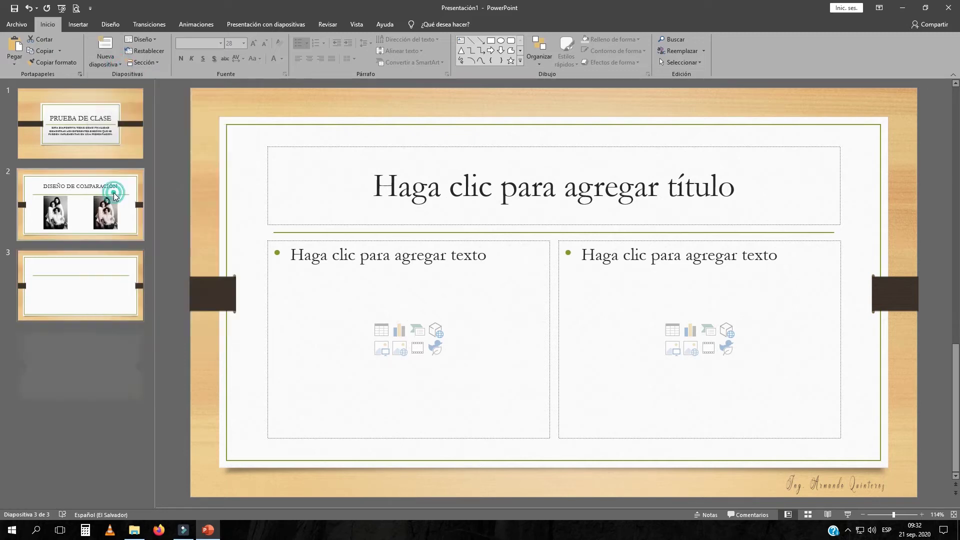
pyautogui.click(97, 295)
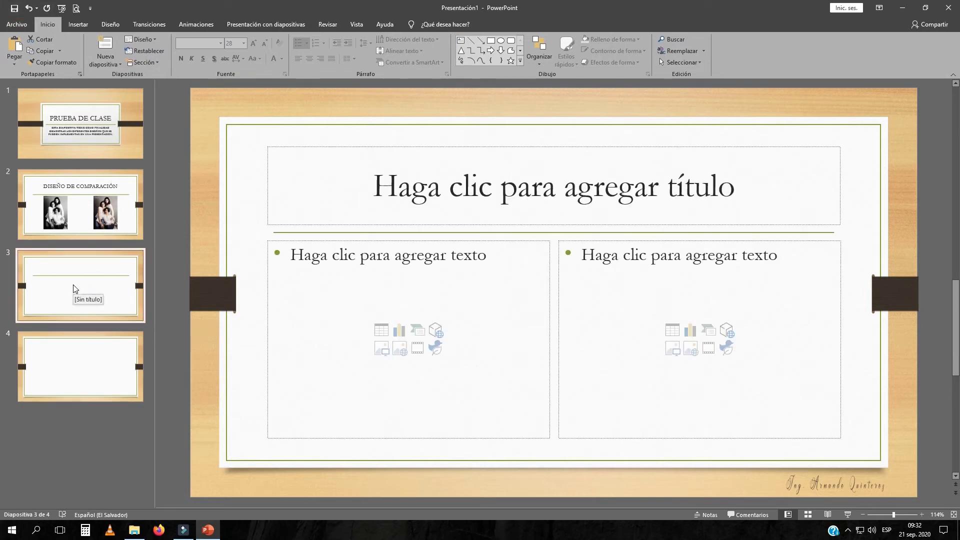
# Delete the extra slide, leaving a blank third slide open for editing
pyautogui.rightClick(73, 282)
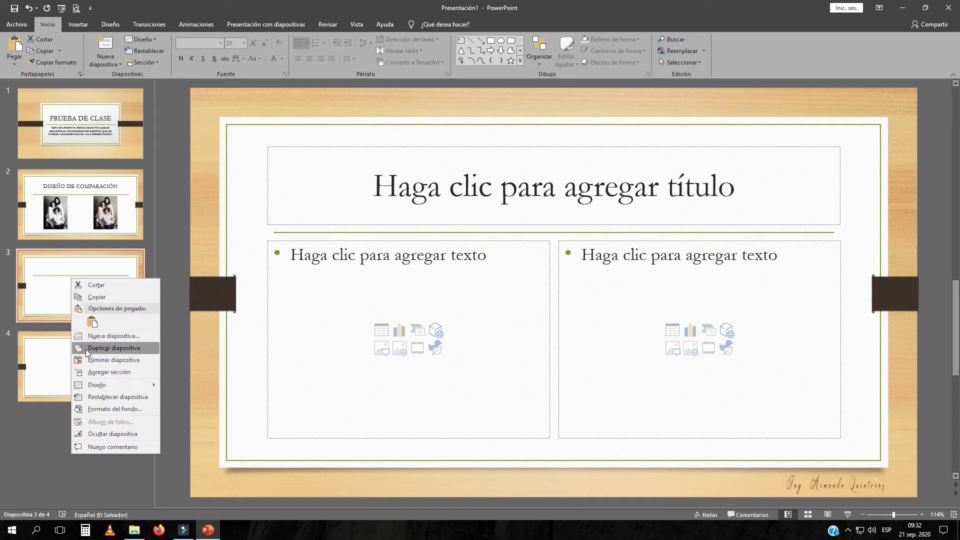
pyautogui.click(90, 361)
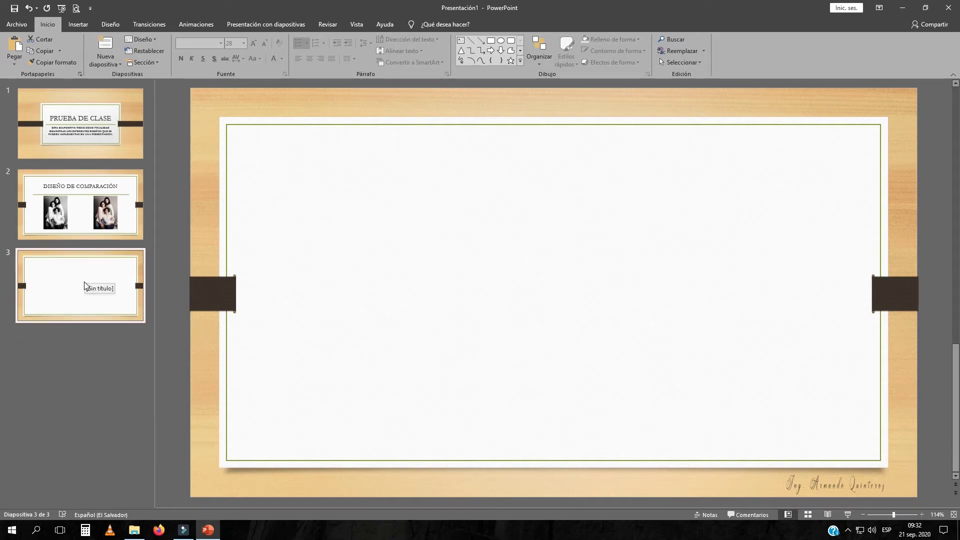
pyautogui.click(71, 286)
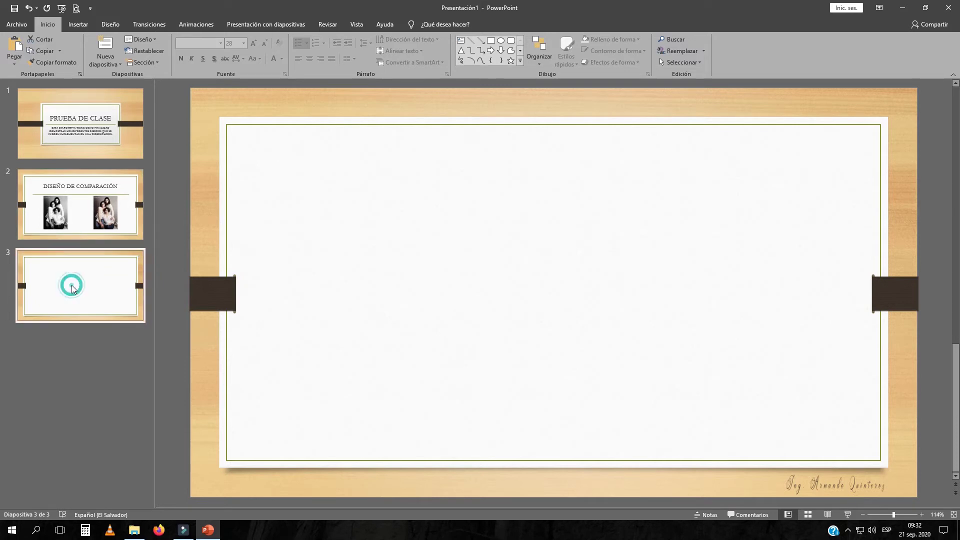
pyautogui.click(365, 203)
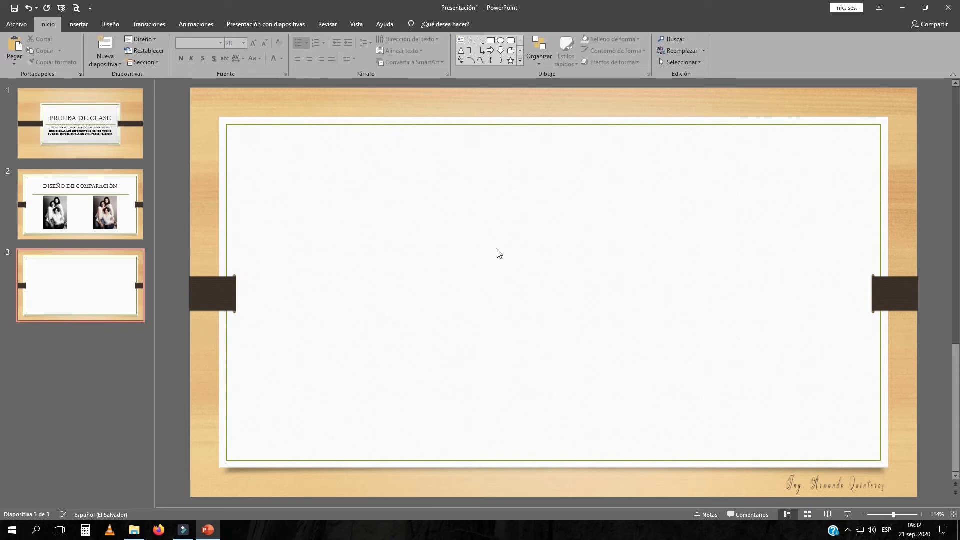
pyautogui.click(420, 179)
pyautogui.click(81, 23)
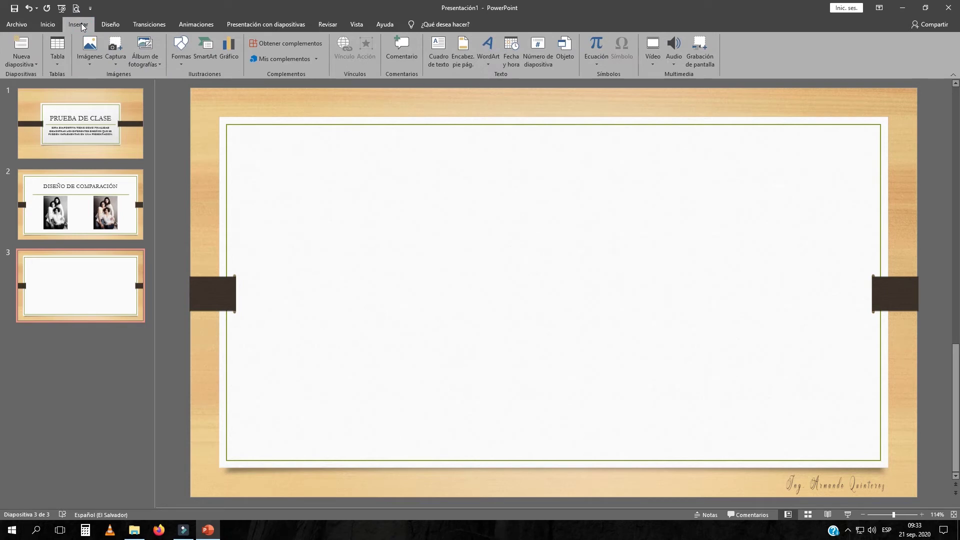
# Draw a text box on slide 3 reading 'Clase 2 de PowerPoint 2016'
pyautogui.click(437, 46)
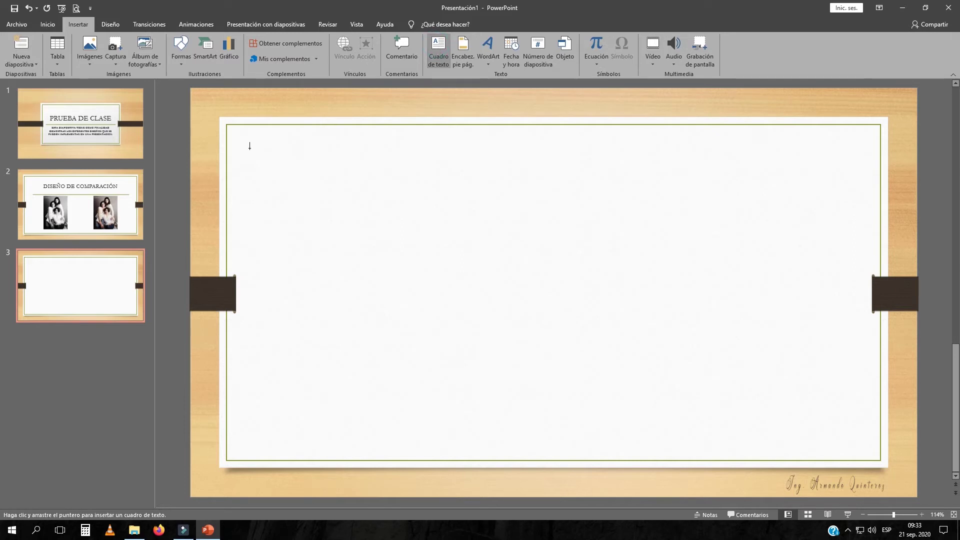
pyautogui.moveTo(250, 148)
pyautogui.mouseDown()
pyautogui.moveTo(571, 213)
pyautogui.moveTo(679, 220)
pyautogui.mouseUp()
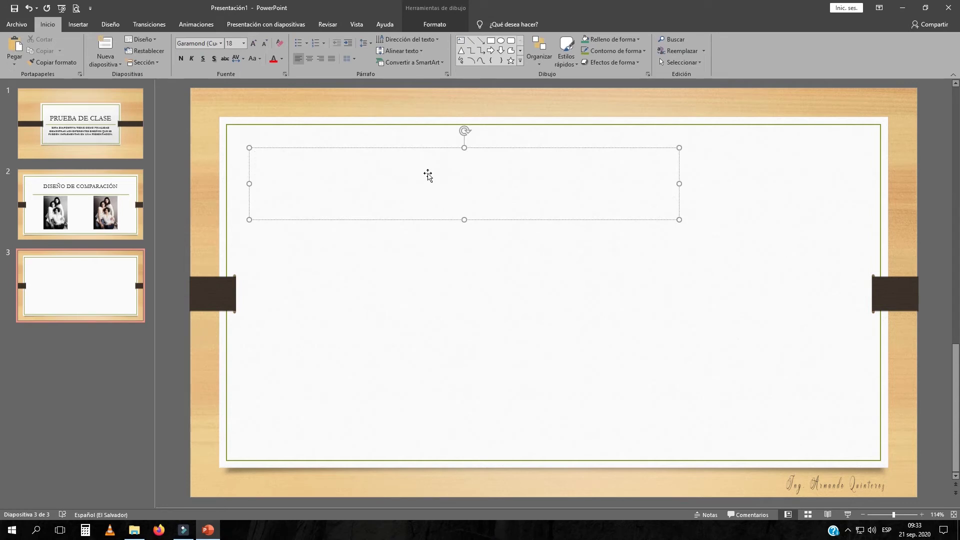
pyautogui.write('CO,')
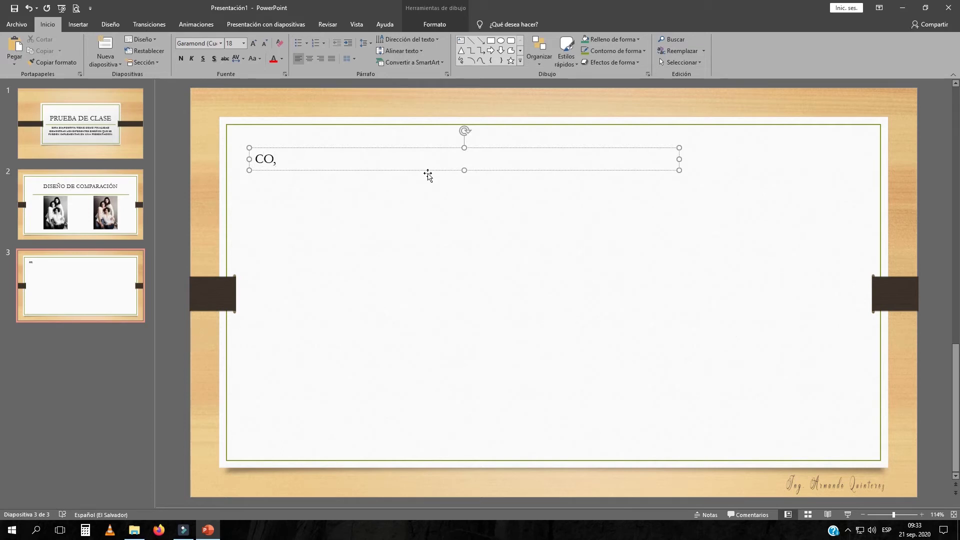
pyautogui.press('BackSpace')
pyautogui.press('BackSpace')
pyautogui.write('lase ')
pyautogui.write('2 de P')
pyautogui.write('ower')
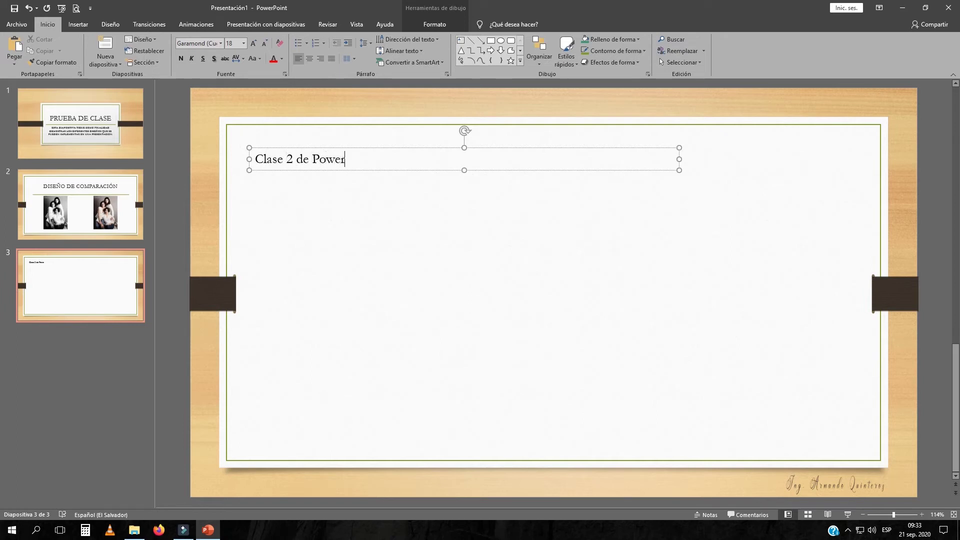
pyautogui.write('Point 2016')
# Move the text box to the upper centre of the slide and select its text
pyautogui.click(400, 209)
pyautogui.click(389, 159)
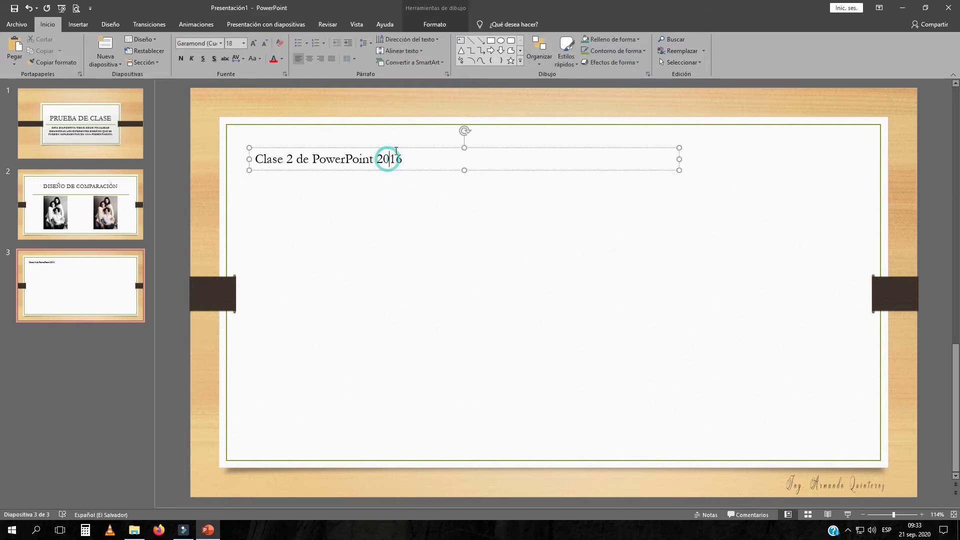
pyautogui.moveTo(398, 151); pyautogui.dragTo(484, 403)
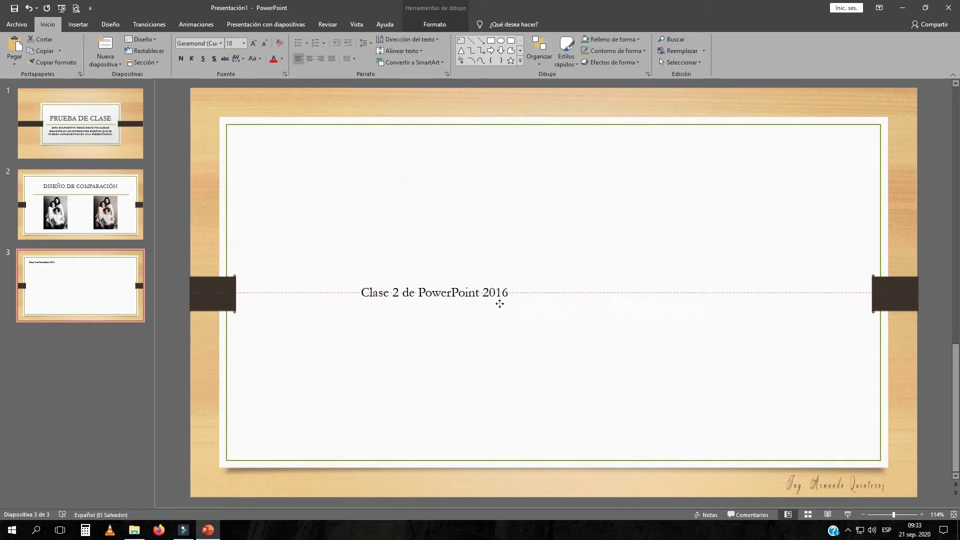
pyautogui.moveTo(484, 403)
pyautogui.mouseDown()
pyautogui.moveTo(555, 227)
pyautogui.moveTo(467, 209)
pyautogui.mouseUp()
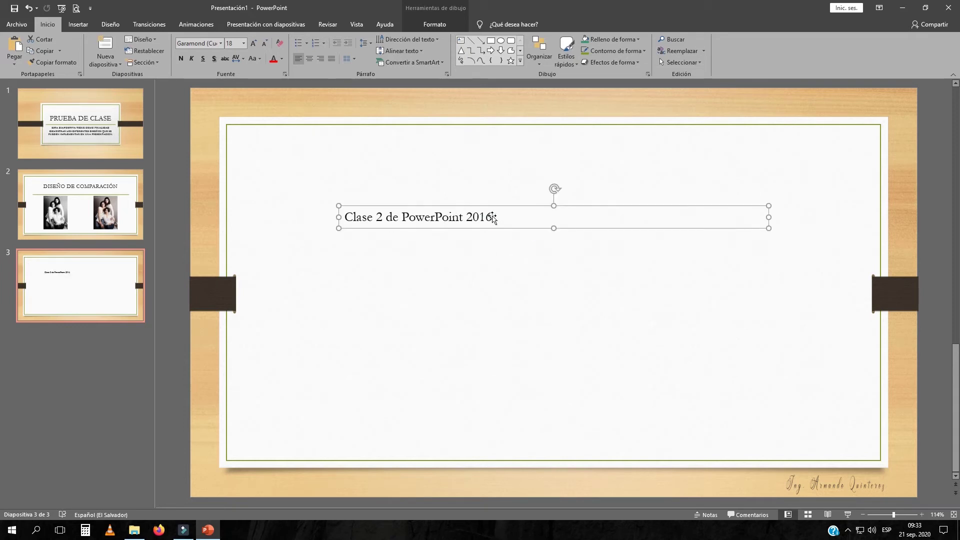
pyautogui.click(491, 217)
pyautogui.moveTo(491, 217); pyautogui.dragTo(349, 227)
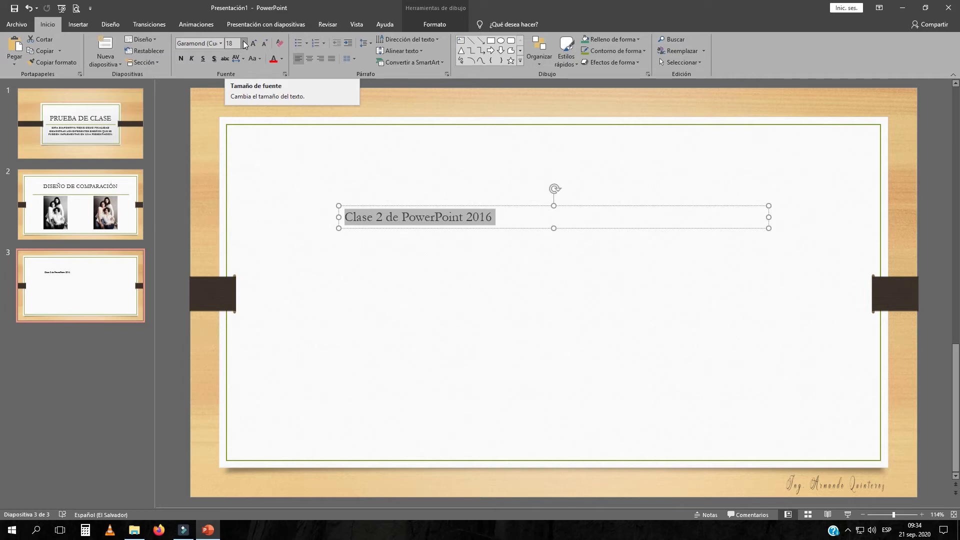
# Format 'Clase 2 de PowerPoint 2016' as 40 pt, blue, centred text
pyautogui.click(245, 44)
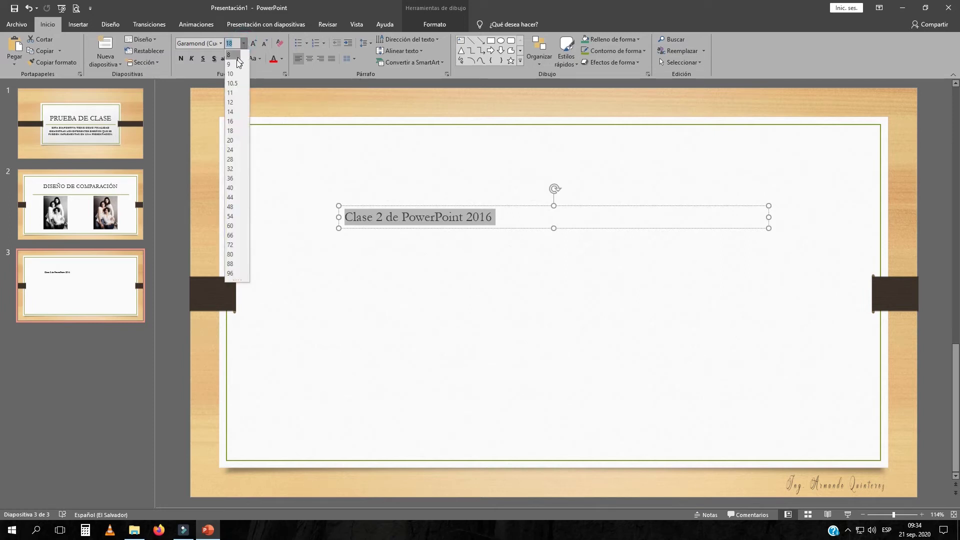
pyautogui.click(231, 188)
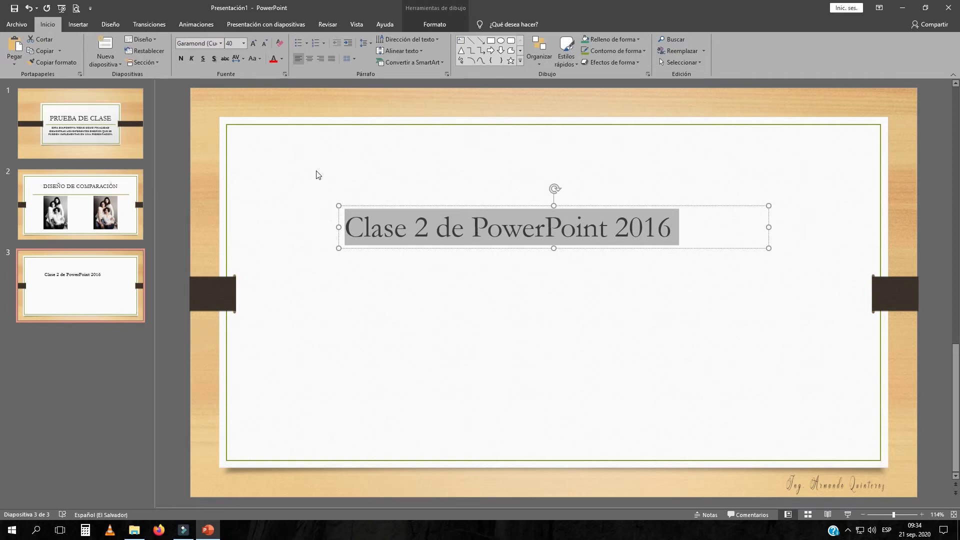
pyautogui.click(280, 59)
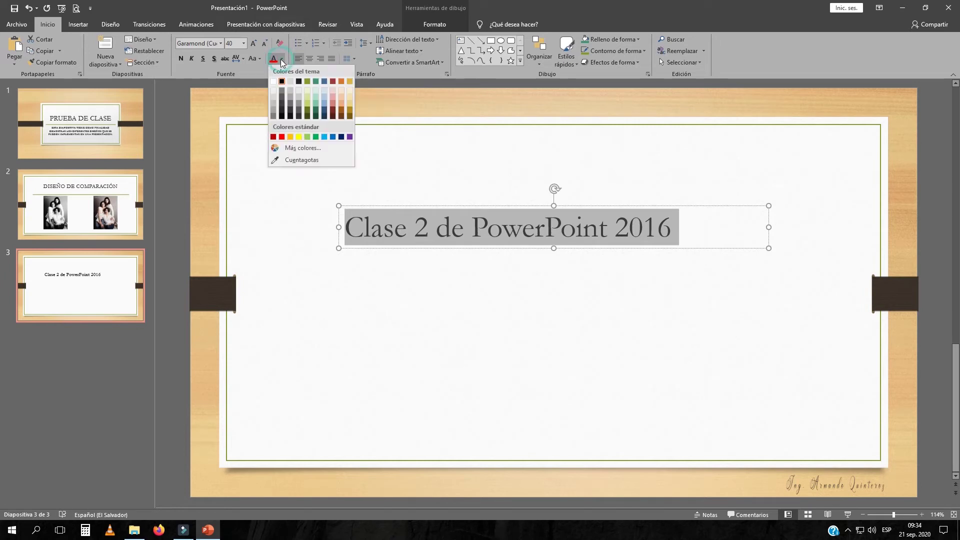
pyautogui.click(334, 137)
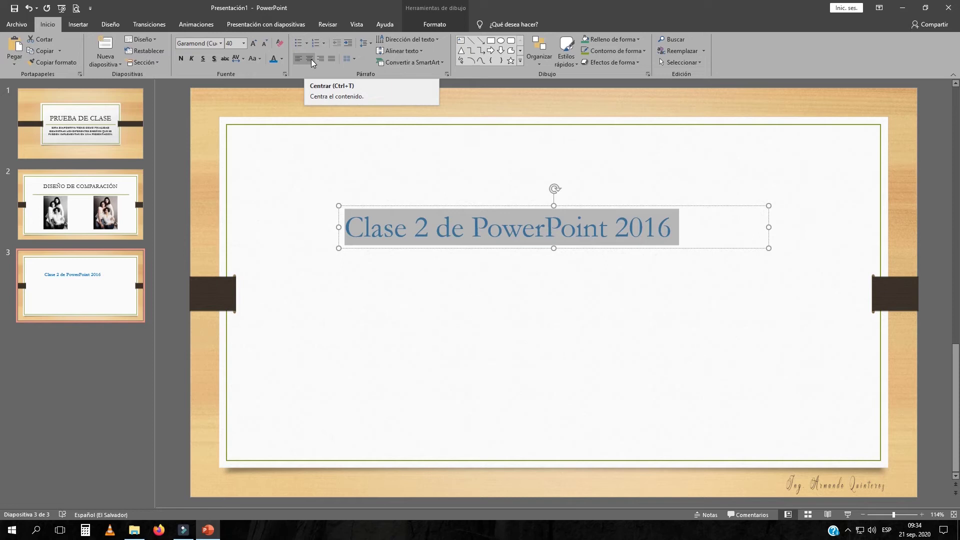
pyautogui.click(311, 59)
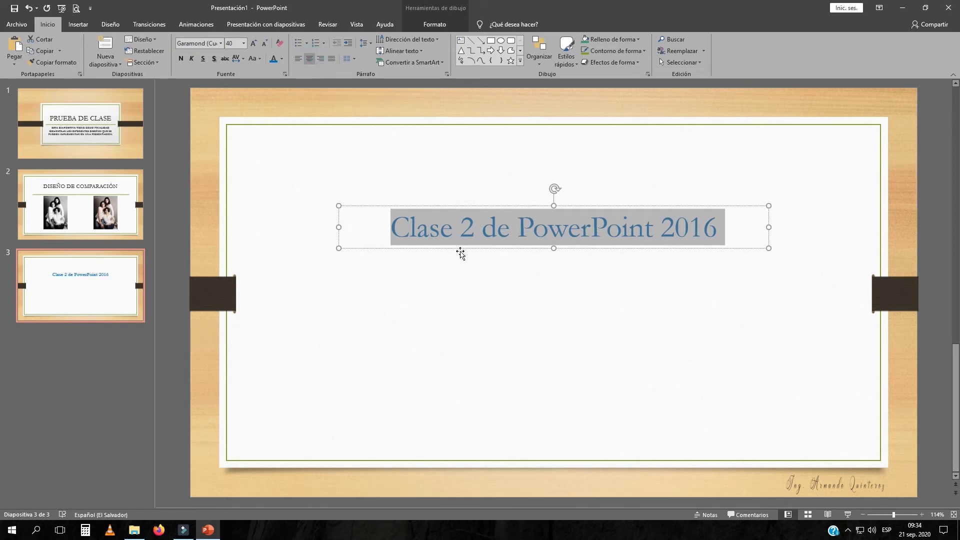
pyautogui.click(440, 167)
pyautogui.click(477, 229)
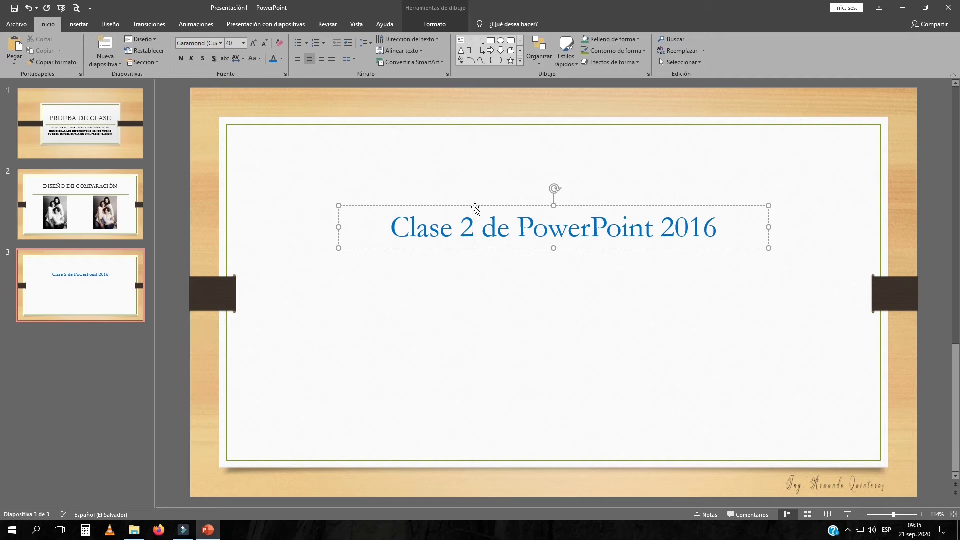
pyautogui.click(461, 276)
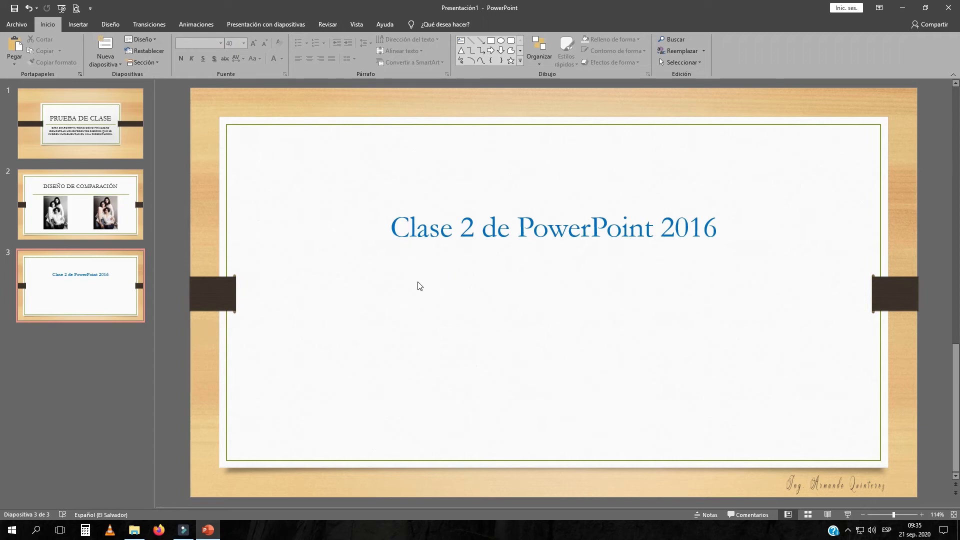
pyautogui.click(79, 23)
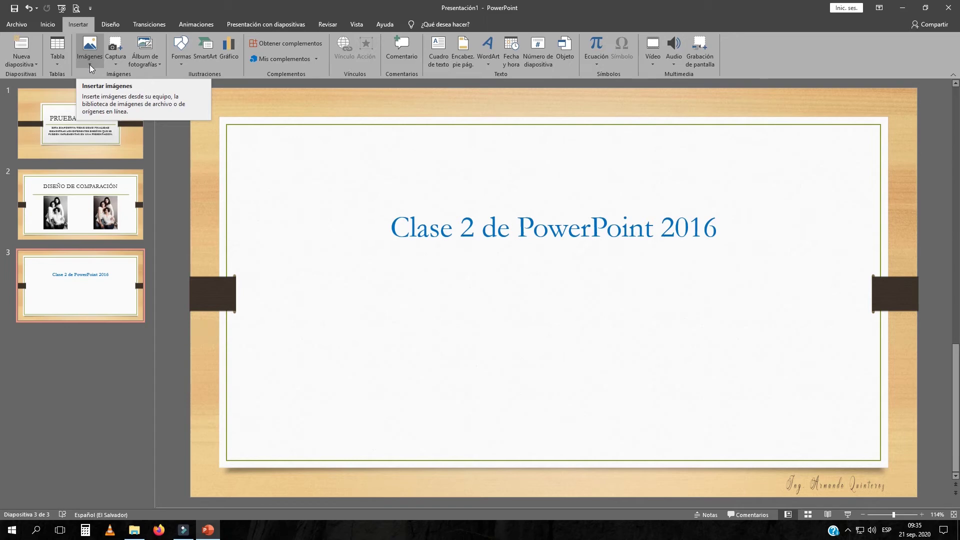
# Insert the Garfield image from the niños folder onto slide 3 below the title
pyautogui.click(91, 69)
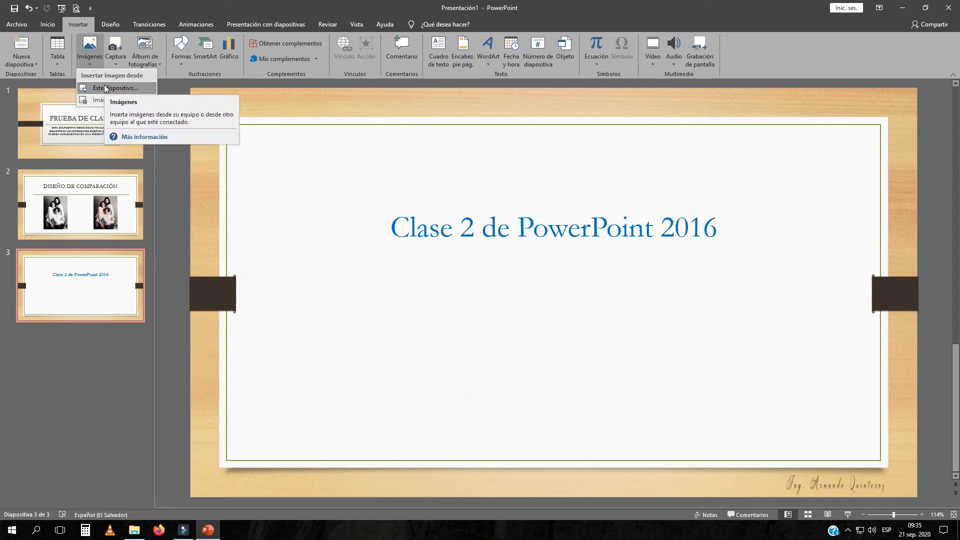
pyautogui.click(105, 88)
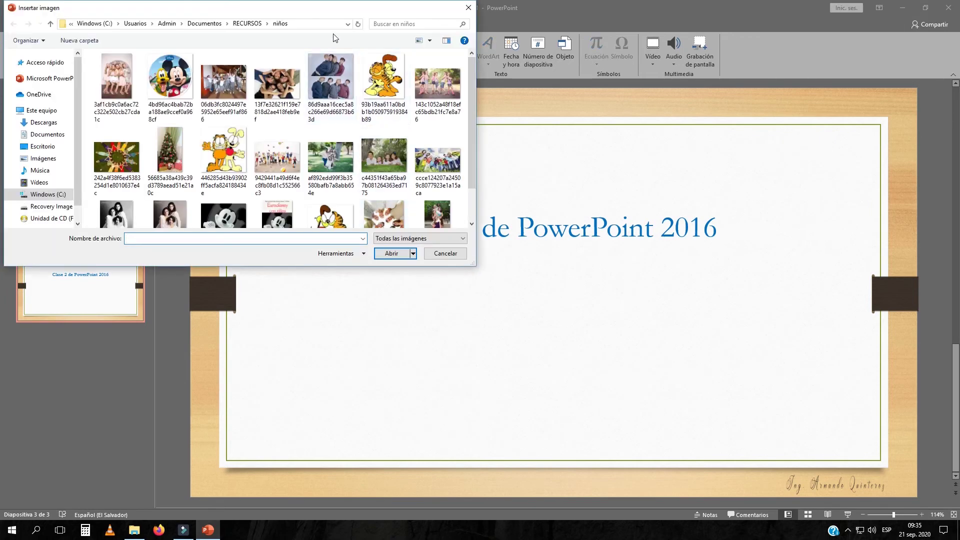
pyautogui.moveTo(317, 9); pyautogui.dragTo(468, 126)
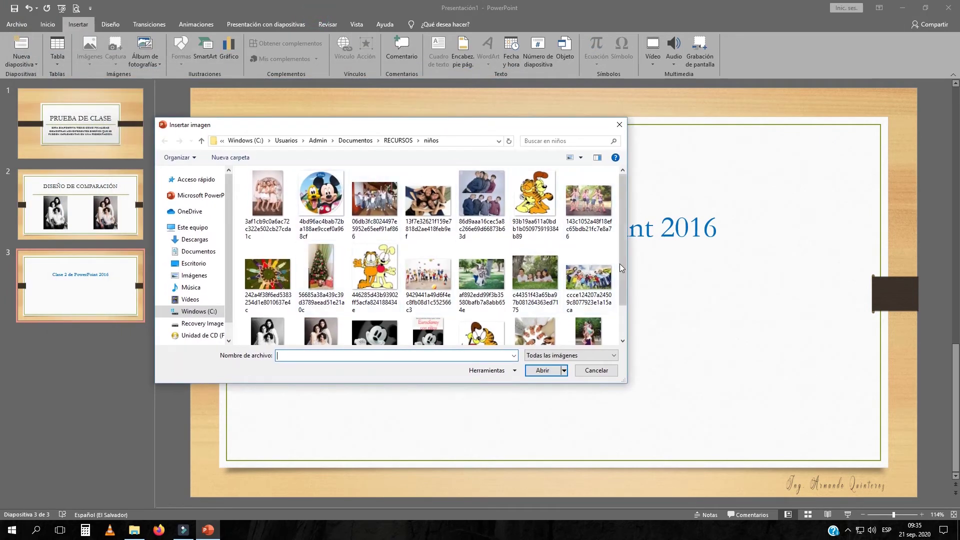
pyautogui.moveTo(621, 268); pyautogui.dragTo(621, 299)
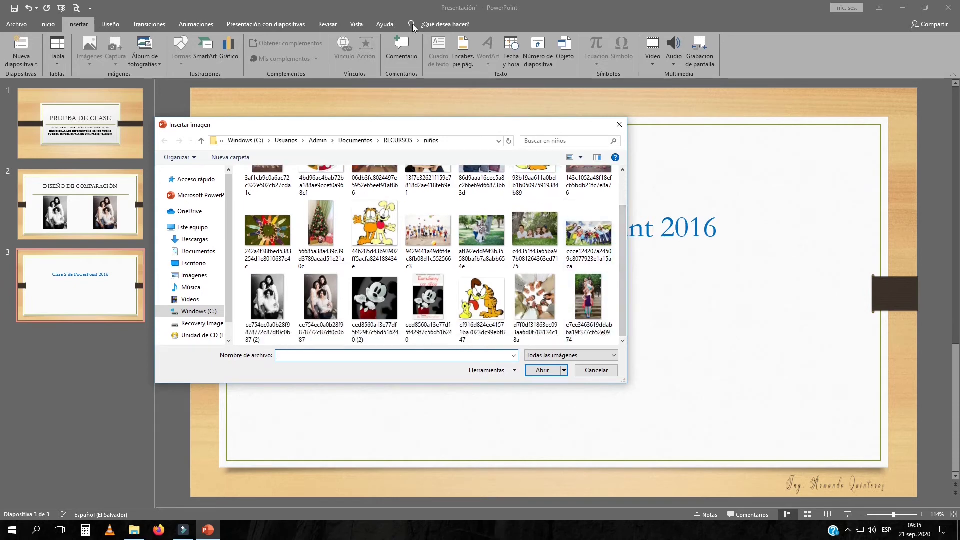
pyautogui.click(474, 299)
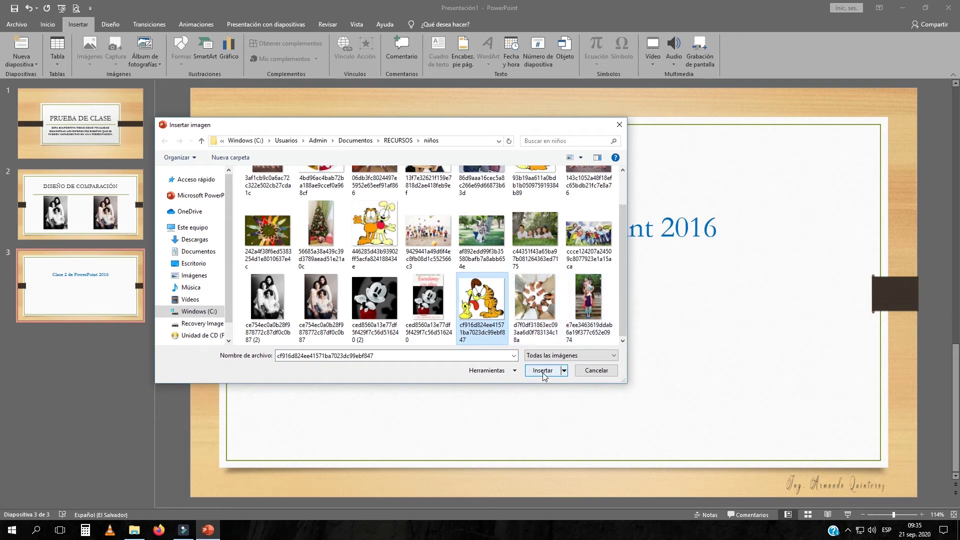
pyautogui.click(543, 371)
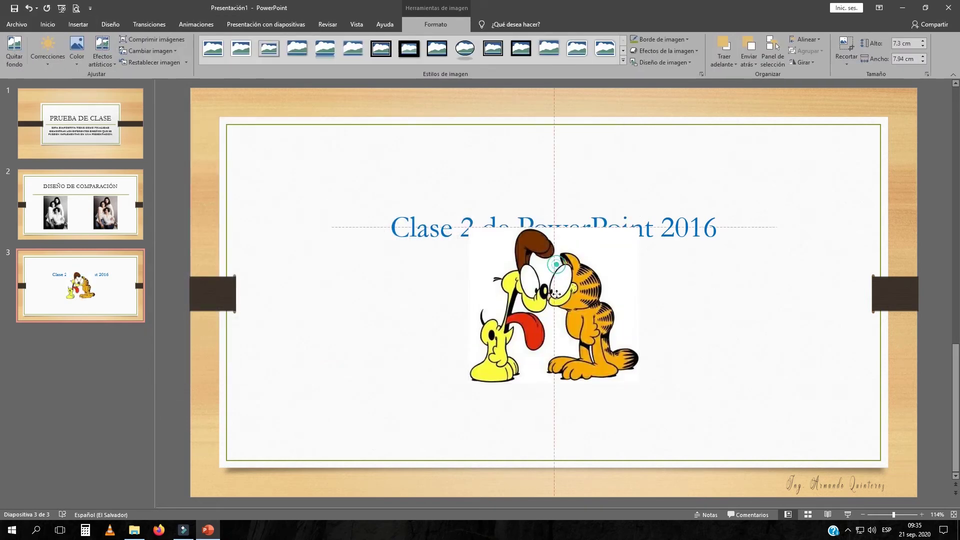
# Try widening the Garfield picture to 17.87 cm, then narrowing it to 2.95 cm, undoing each with Ctrl+Z
pyautogui.click(687, 278)
pyautogui.click(583, 318)
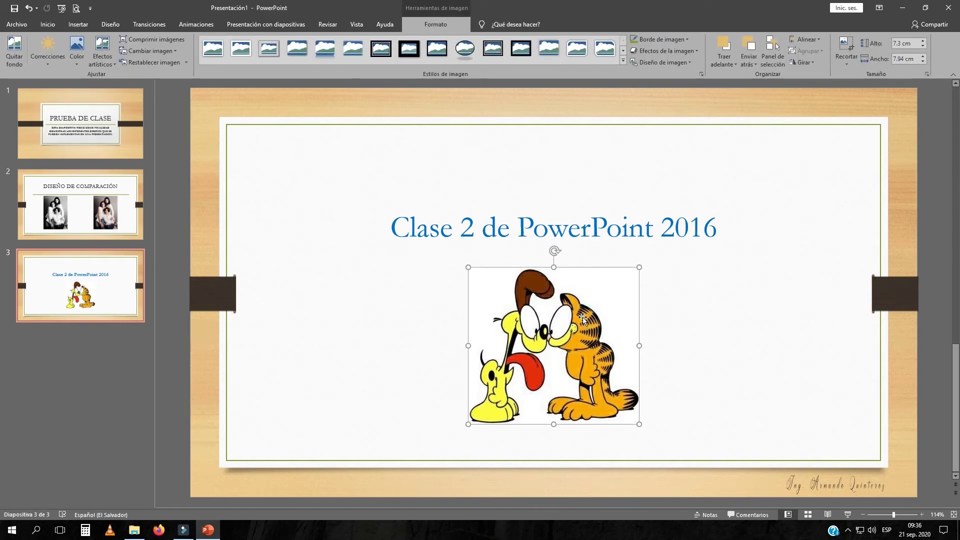
pyautogui.click(659, 275)
pyautogui.click(627, 277)
pyautogui.moveTo(639, 346); pyautogui.dragTo(852, 346)
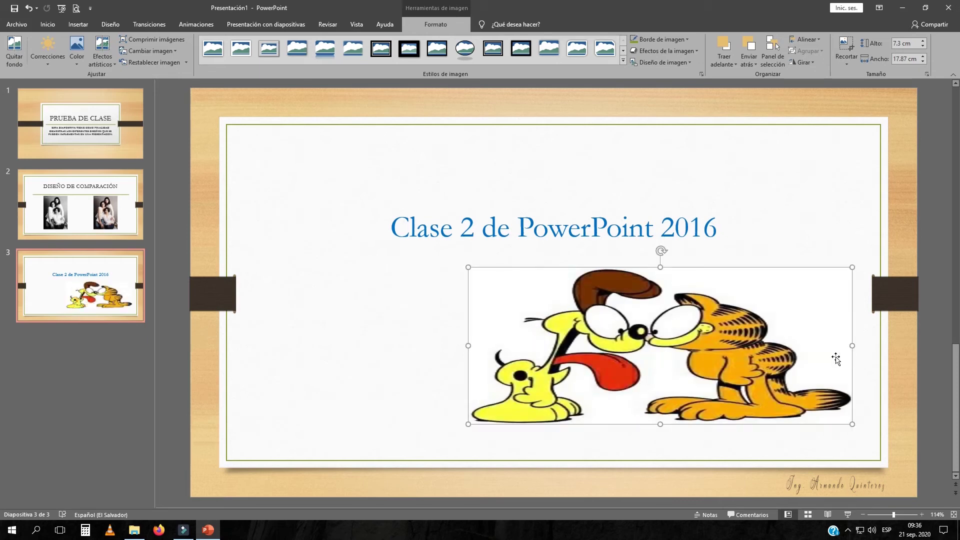
pyautogui.hotkey('ctrl', 'z')
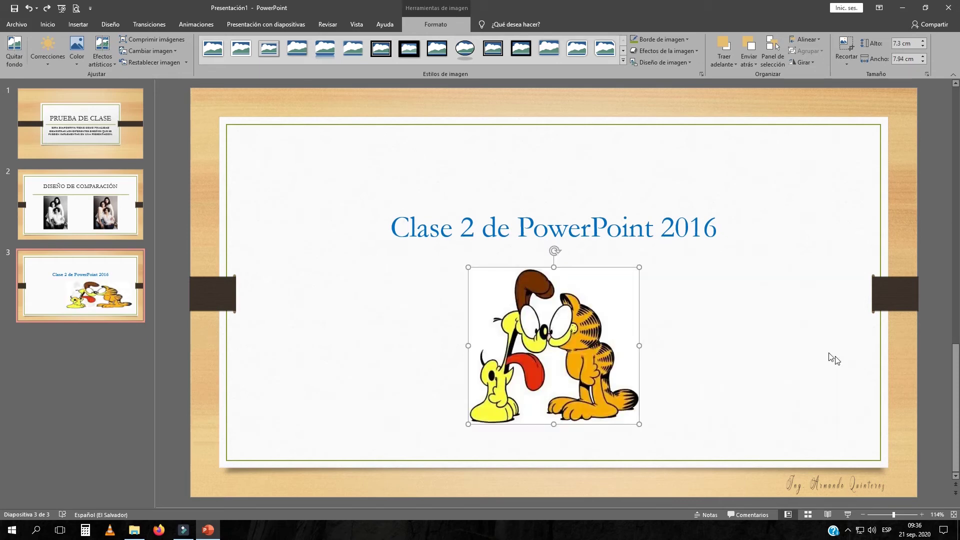
pyautogui.moveTo(640, 345); pyautogui.dragTo(532, 346)
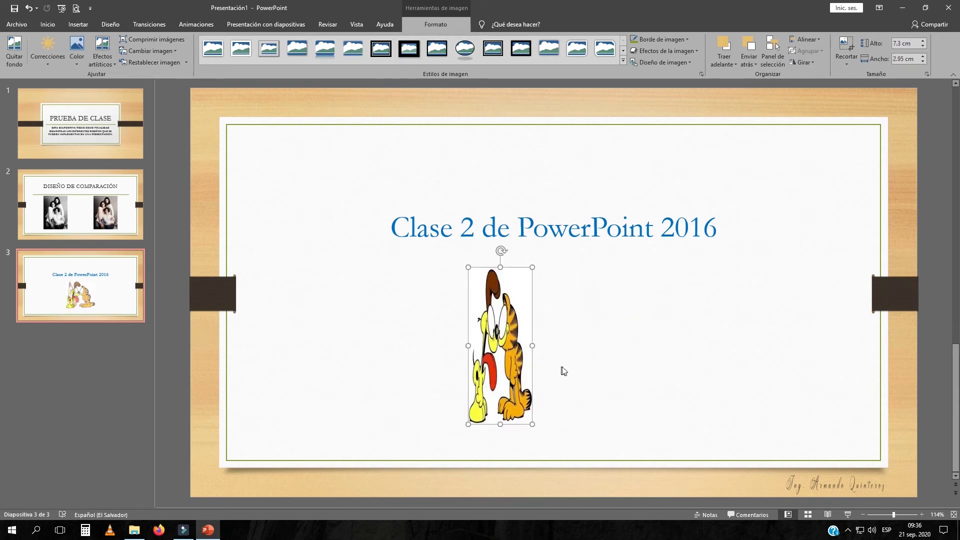
pyautogui.hotkey('ctrl', 'z')
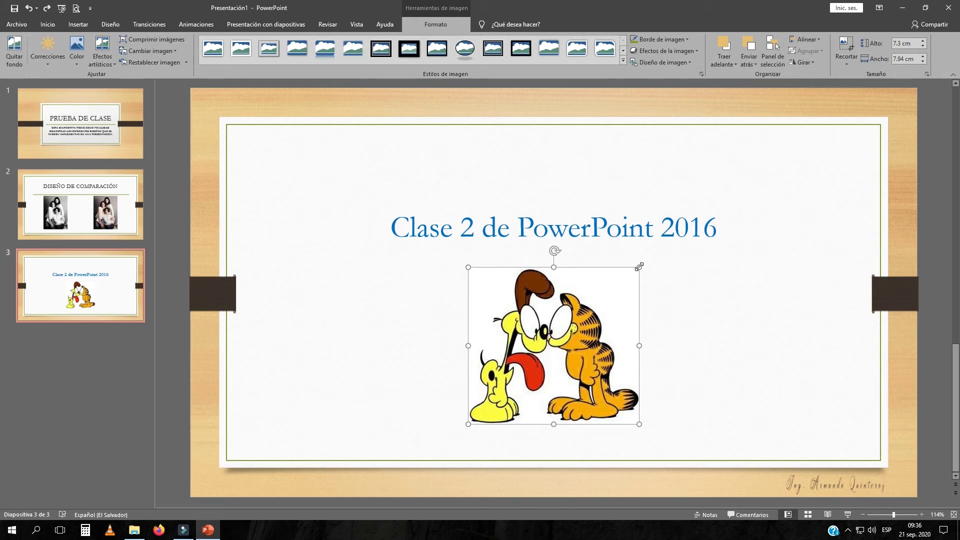
# Resize the Garfield picture proportionally by its corner to about 7.84 × 8.52 cm
pyautogui.moveTo(639, 266); pyautogui.dragTo(559, 362)
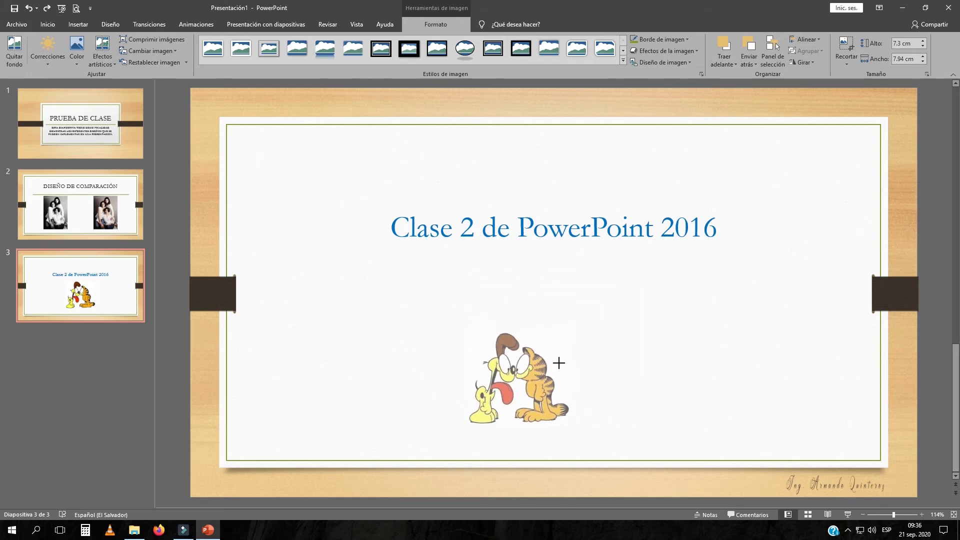
pyautogui.moveTo(559, 362); pyautogui.dragTo(515, 381)
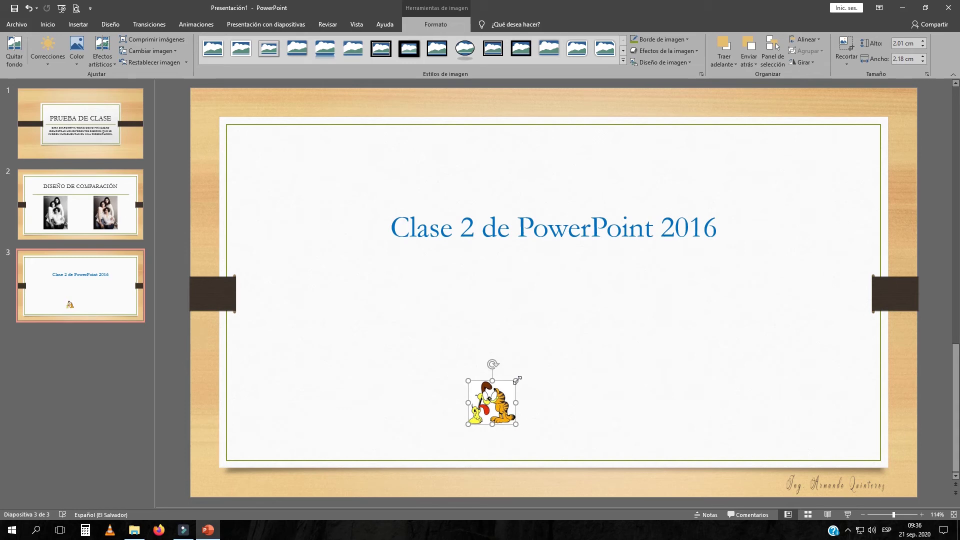
pyautogui.moveTo(516, 380); pyautogui.dragTo(669, 238)
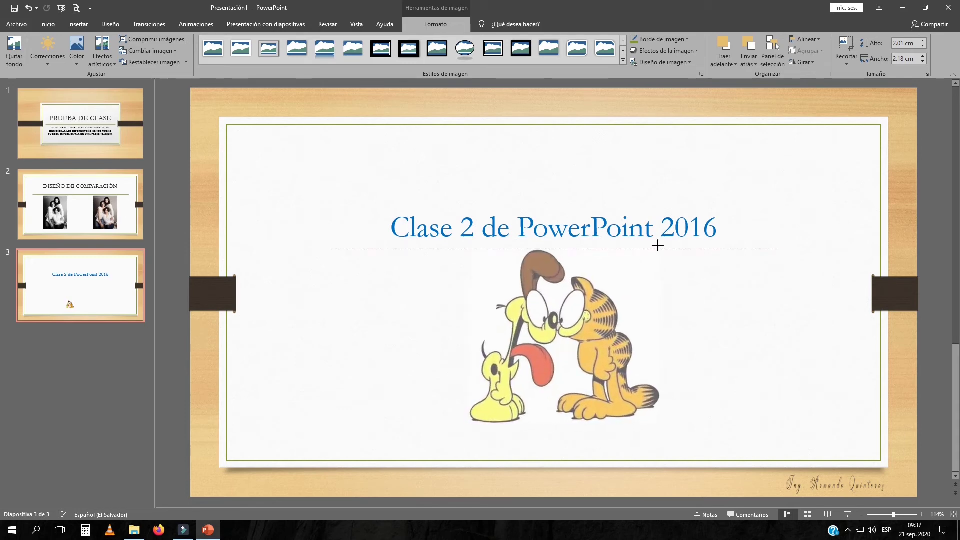
pyautogui.moveTo(670, 238); pyautogui.dragTo(651, 256)
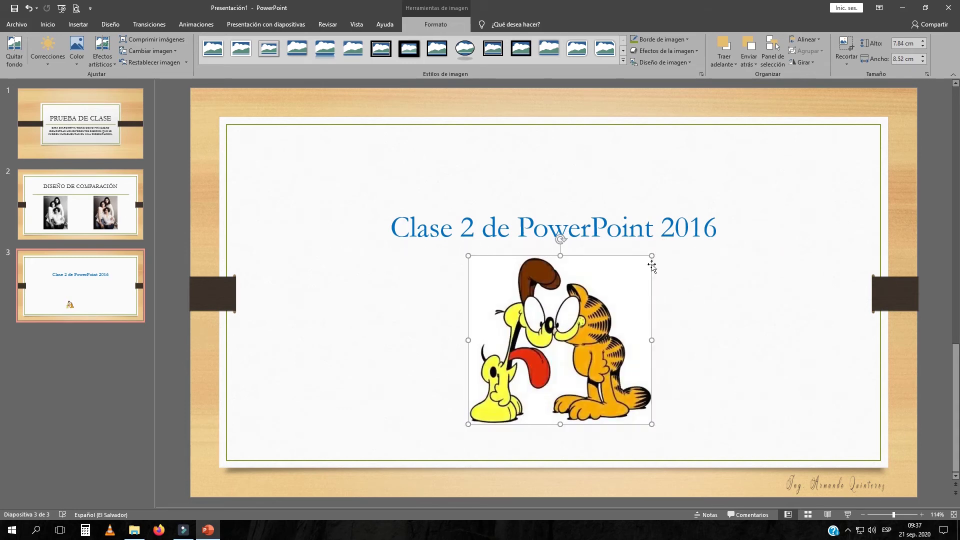
pyautogui.click(692, 319)
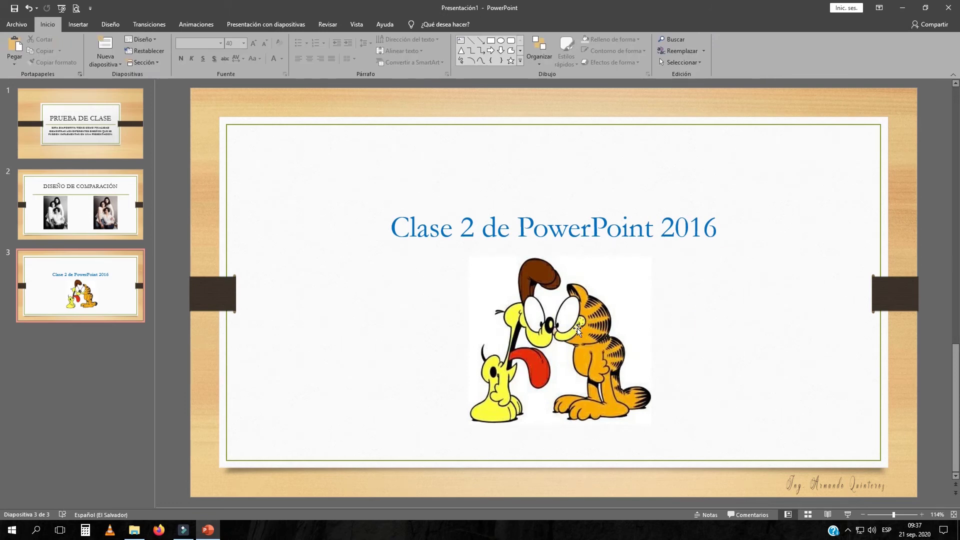
pyautogui.click(575, 328)
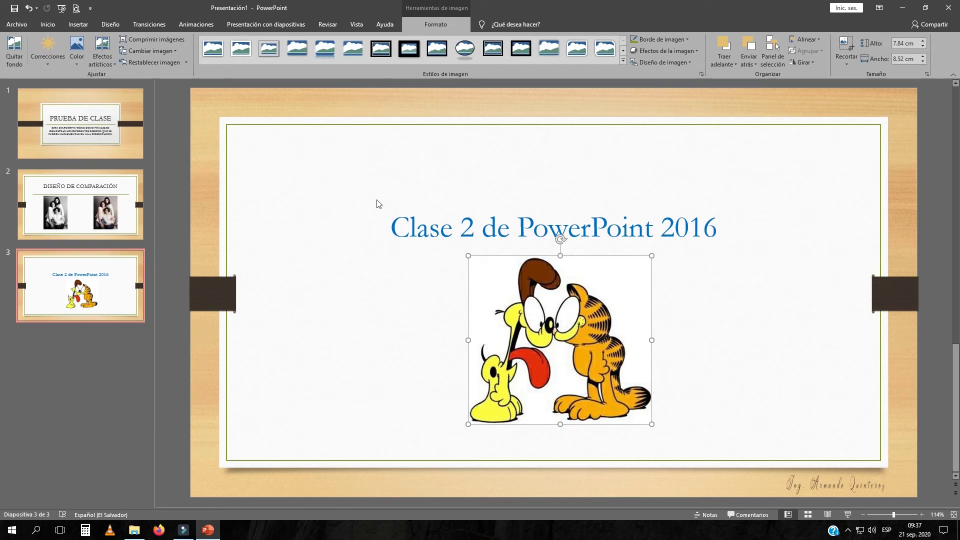
pyautogui.click(686, 308)
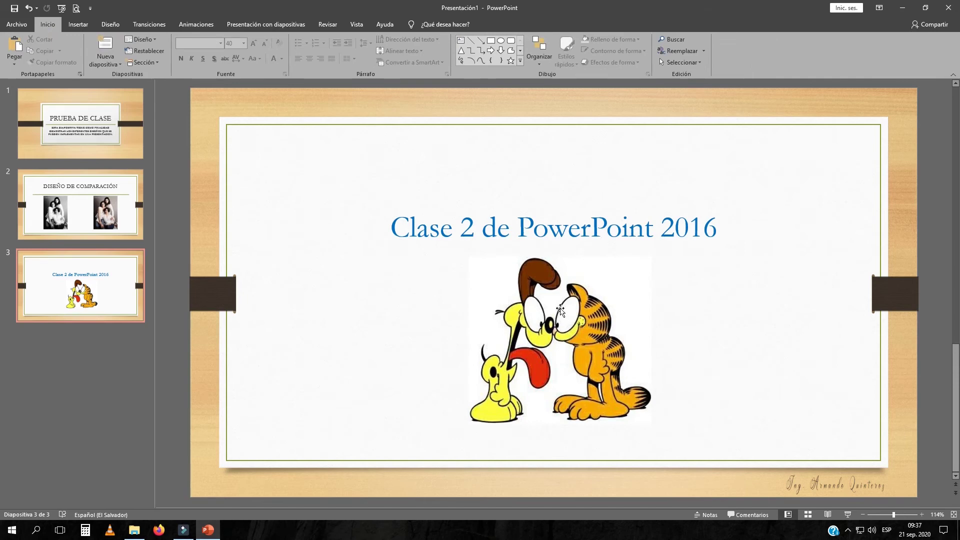
pyautogui.click(560, 310)
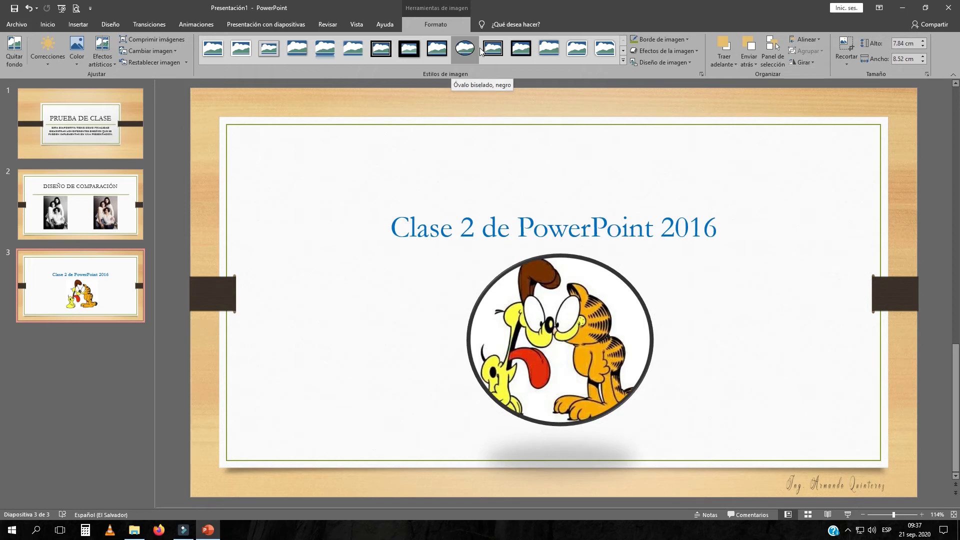
# Apply the 'Óvalo biselado, negro' picture style and drag the picture toward the slide's left
pyautogui.click(624, 61)
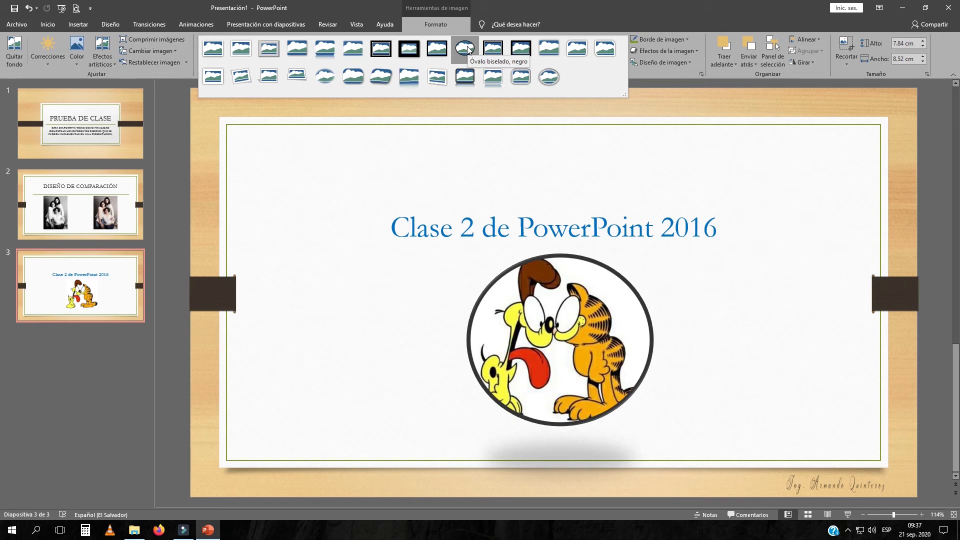
pyautogui.click(467, 49)
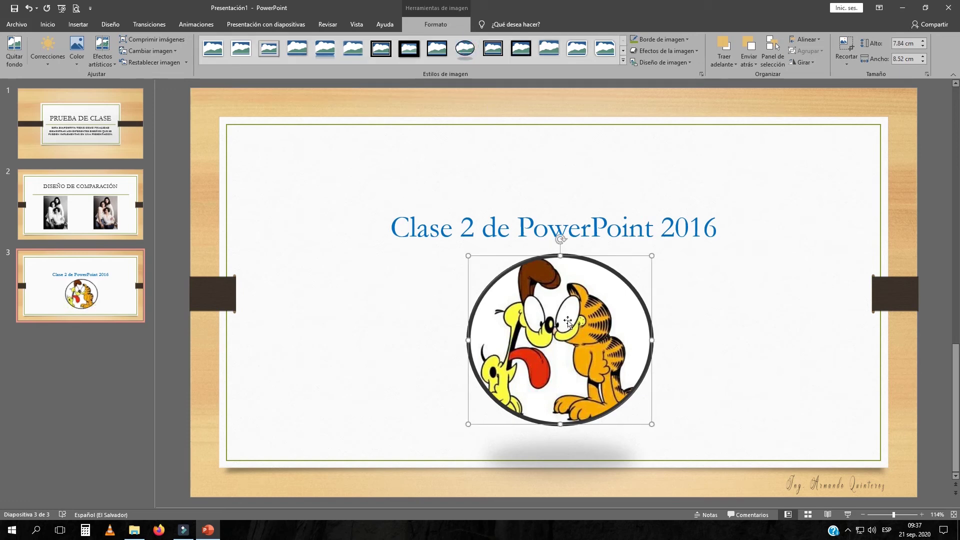
pyautogui.moveTo(568, 322); pyautogui.dragTo(360, 331)
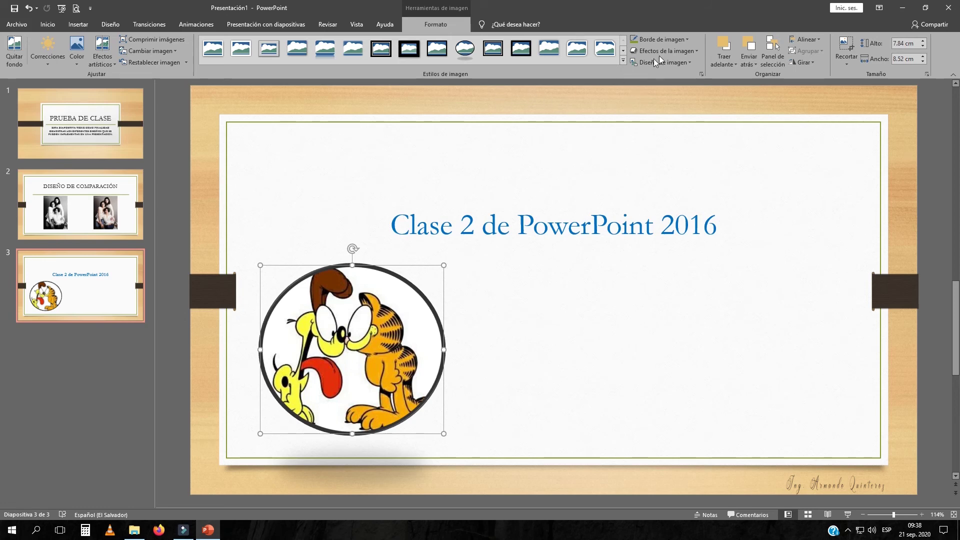
# Change the oval picture's border to green from the standard colours
pyautogui.click(689, 39)
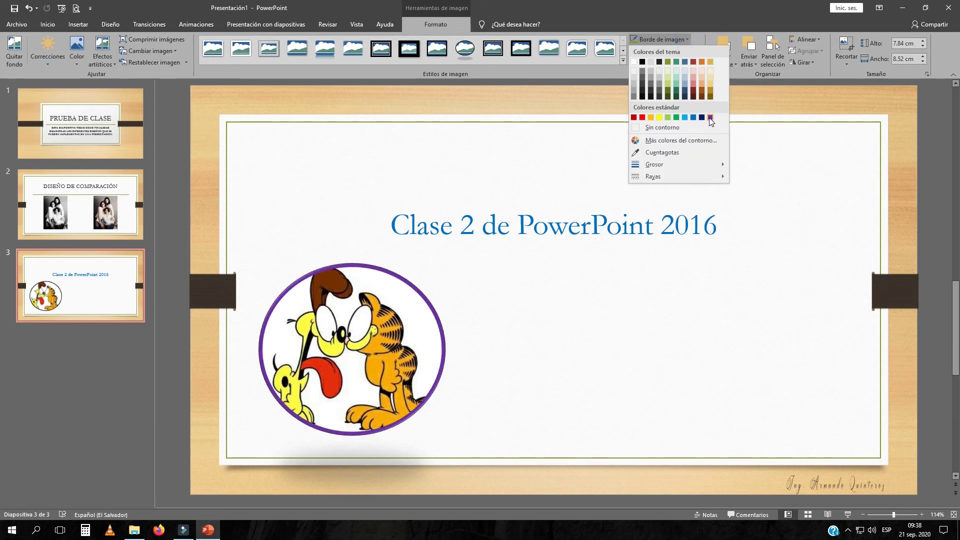
pyautogui.click(677, 117)
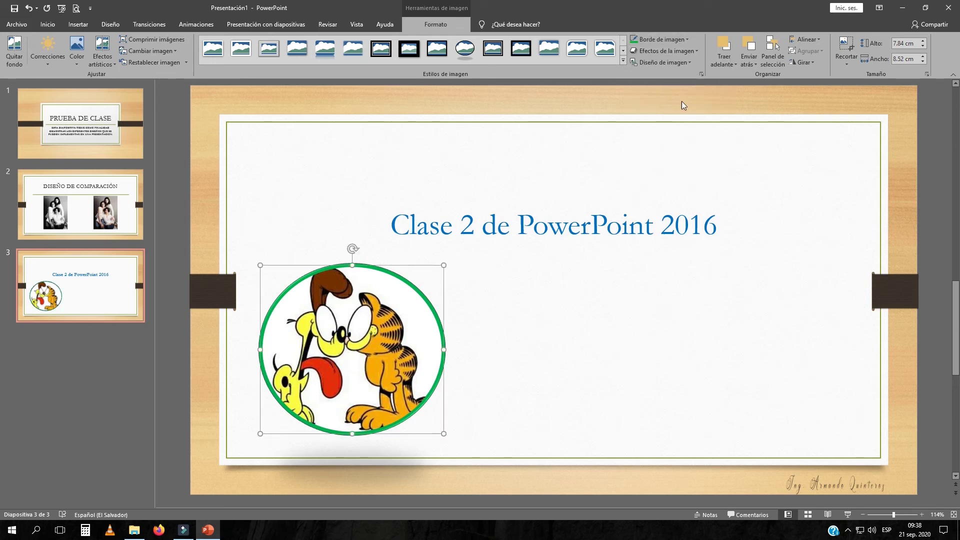
pyautogui.click(699, 50)
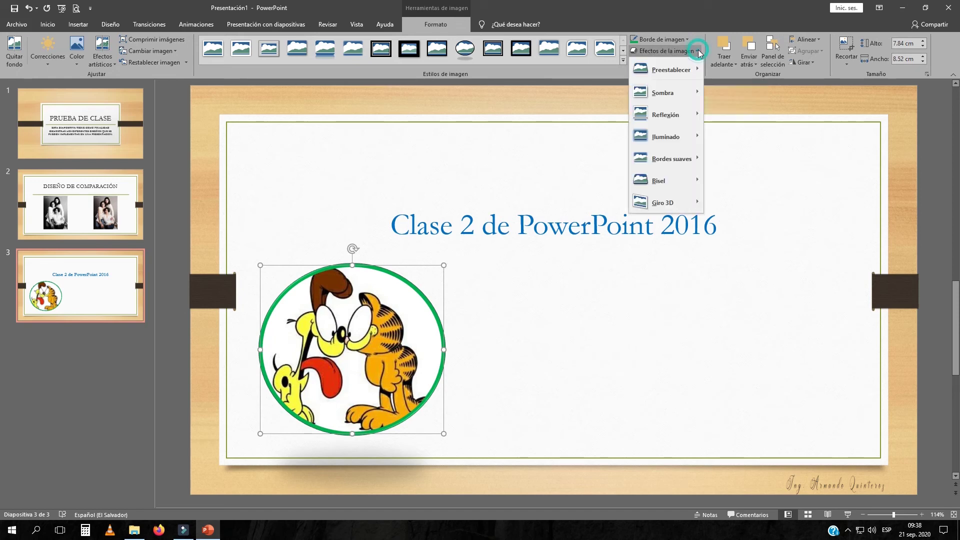
pyautogui.moveTo(663, 92)
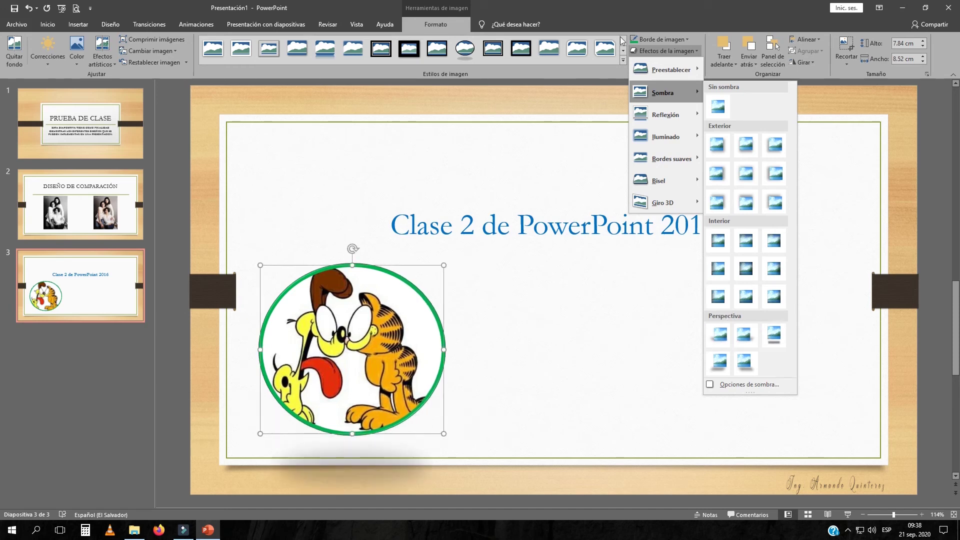
# Leave effects, layout and border unchanged, and nudge the Garfield oval right with the arrow key
pyautogui.click(623, 17)
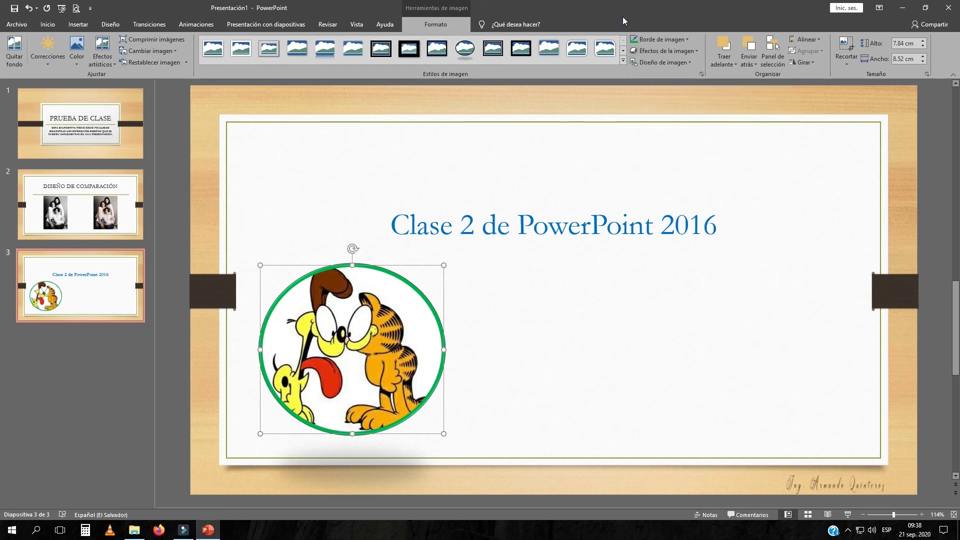
pyautogui.click(691, 62)
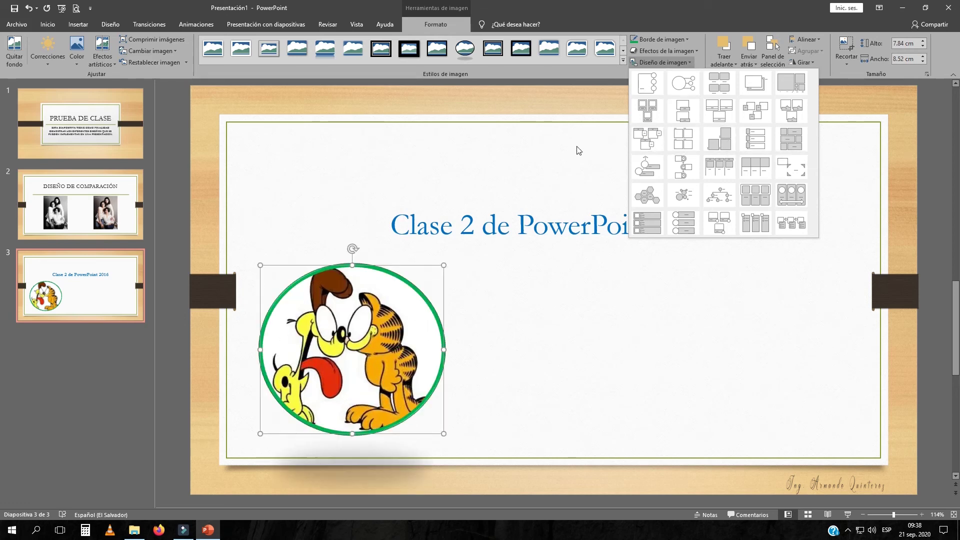
pyautogui.click(689, 38)
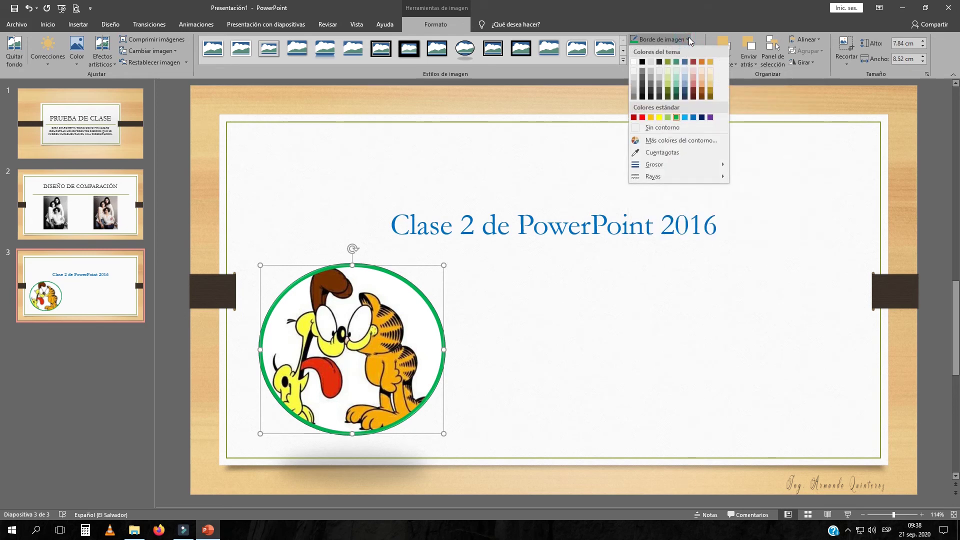
pyautogui.click(641, 14)
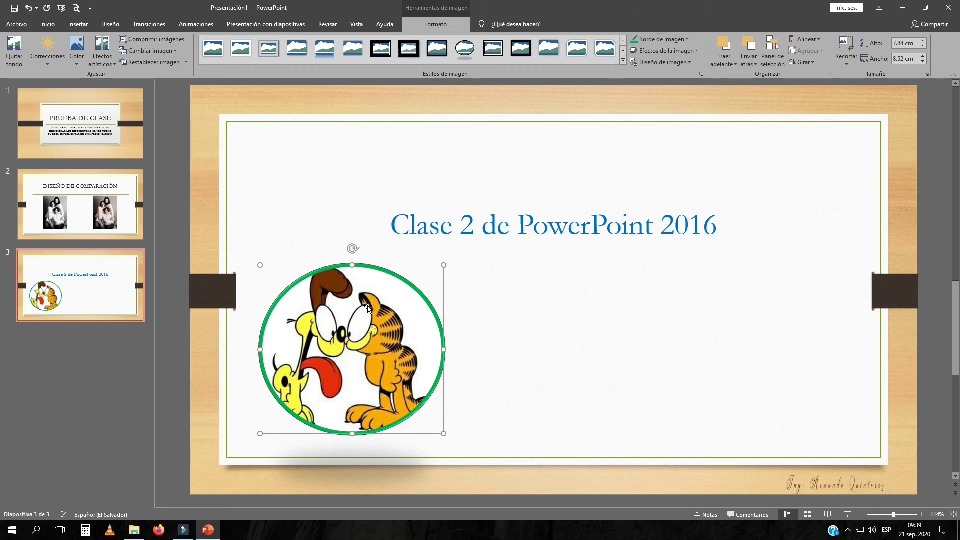
pyautogui.press('Right')
pyautogui.press('Right')
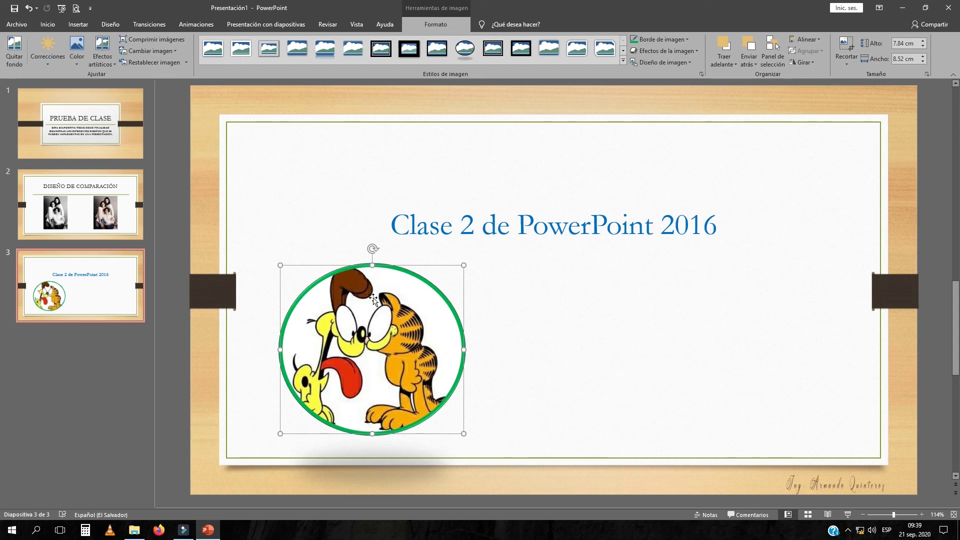
# Shrink the Garfield oval to 4.62 × 5.03 cm and drop it in slide 3's top-right corner
pyautogui.moveTo(373, 299); pyautogui.dragTo(781, 229)
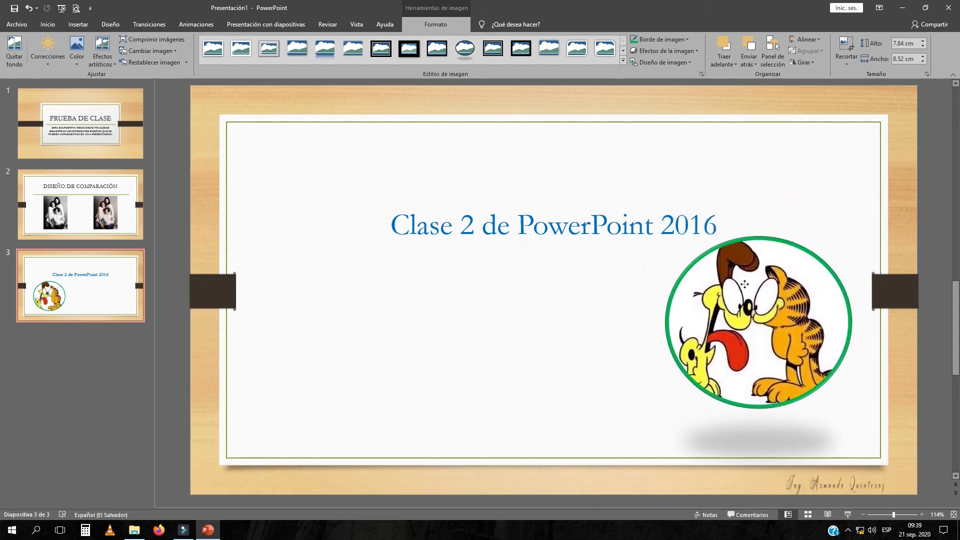
pyautogui.moveTo(782, 229)
pyautogui.mouseDown()
pyautogui.moveTo(339, 235)
pyautogui.moveTo(353, 292)
pyautogui.mouseUp()
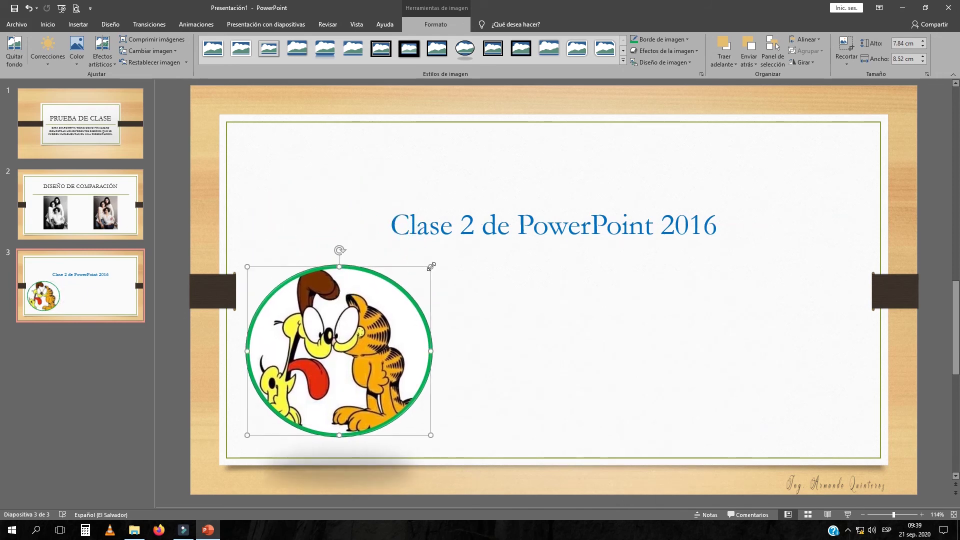
pyautogui.moveTo(431, 266)
pyautogui.mouseDown()
pyautogui.moveTo(356, 354)
pyautogui.moveTo(811, 173)
pyautogui.mouseUp()
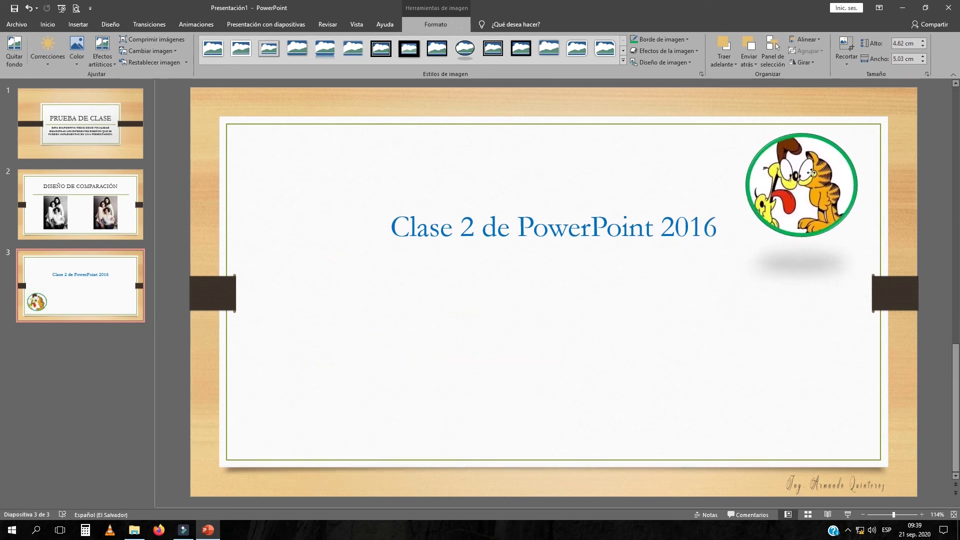
pyautogui.moveTo(811, 173); pyautogui.dragTo(820, 179)
pyautogui.click(776, 265)
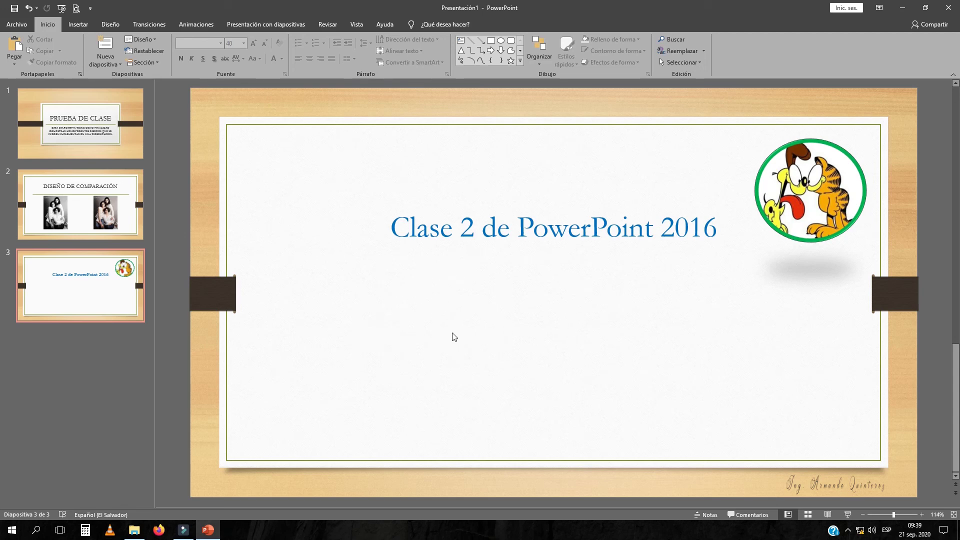
pyautogui.click(785, 189)
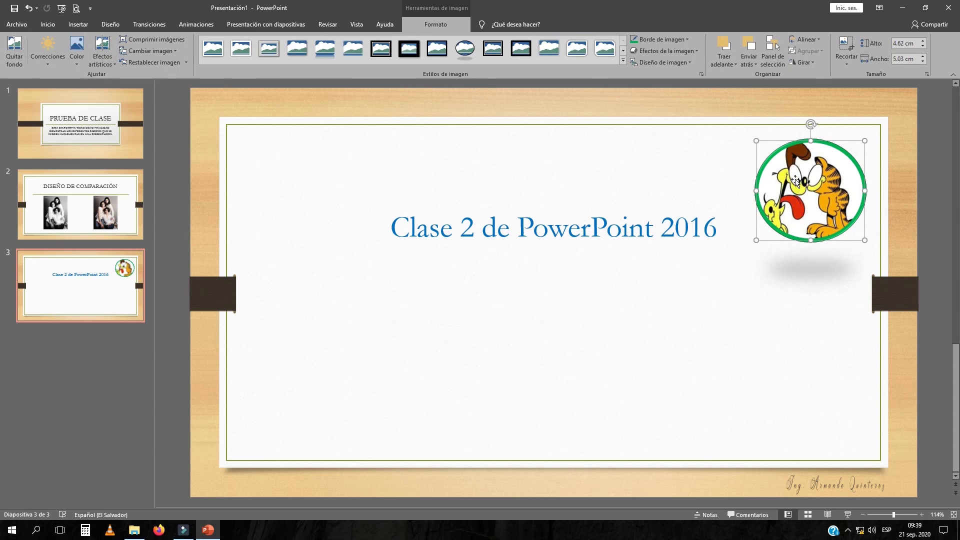
pyautogui.rightClick(792, 172)
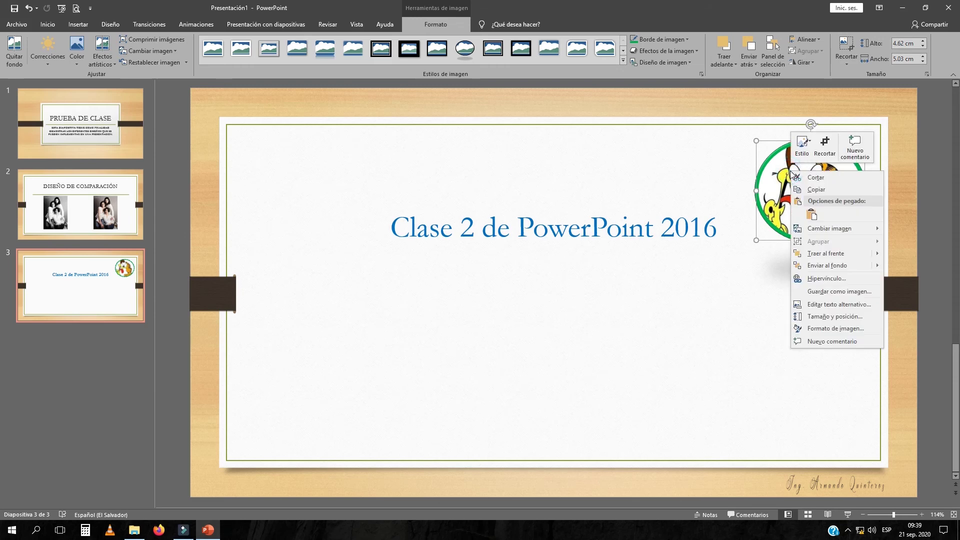
# Copy and paste the Garfield picture, moving the duplicate to the lower left
pyautogui.click(806, 189)
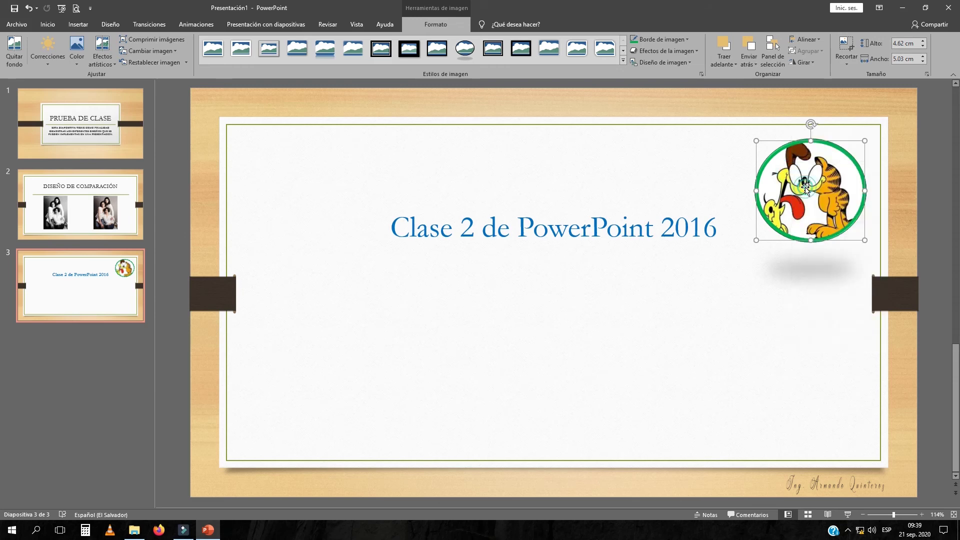
pyautogui.rightClick(415, 294)
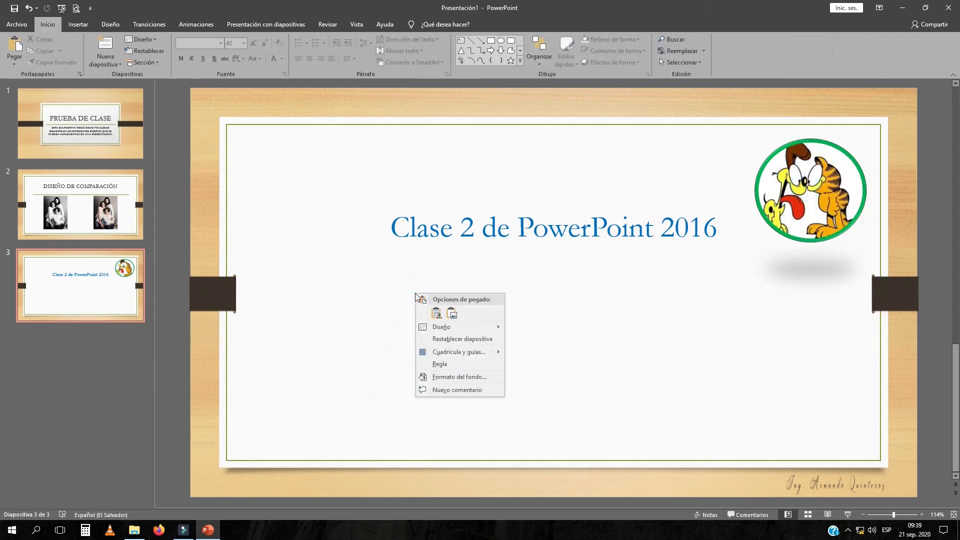
pyautogui.click(436, 314)
pyautogui.moveTo(812, 189)
pyautogui.mouseDown()
pyautogui.moveTo(723, 257)
pyautogui.moveTo(385, 327)
pyautogui.mouseUp()
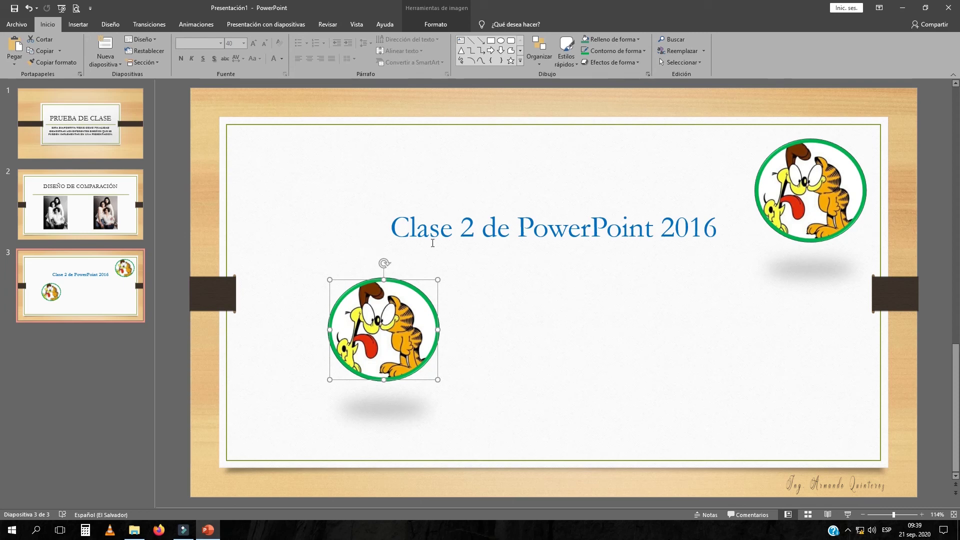
# Delete the lower-left Garfield copy and centre the remaining picture beneath the title
pyautogui.rightClick(393, 313)
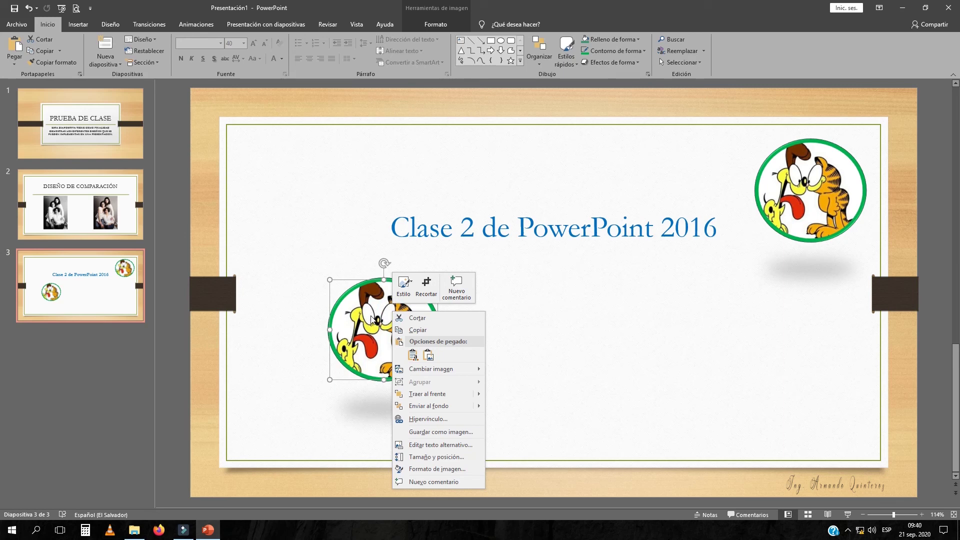
pyautogui.click(371, 319)
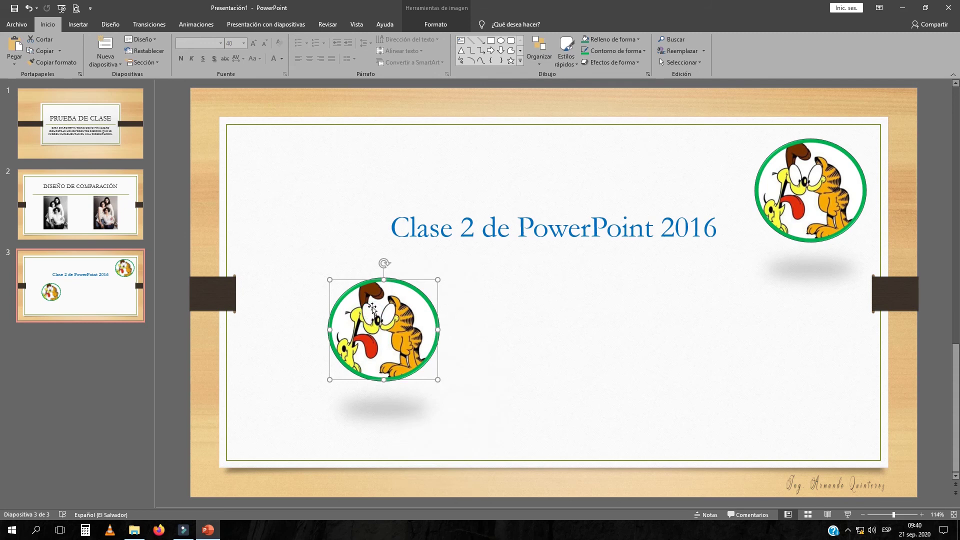
pyautogui.click(467, 316)
pyautogui.click(400, 320)
pyautogui.press('Delete')
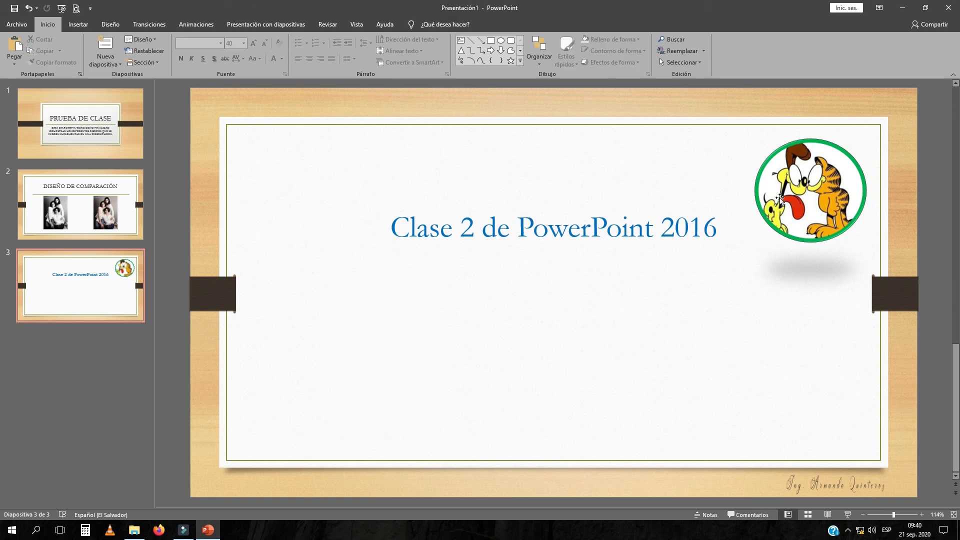
pyautogui.moveTo(780, 198); pyautogui.dragTo(528, 312)
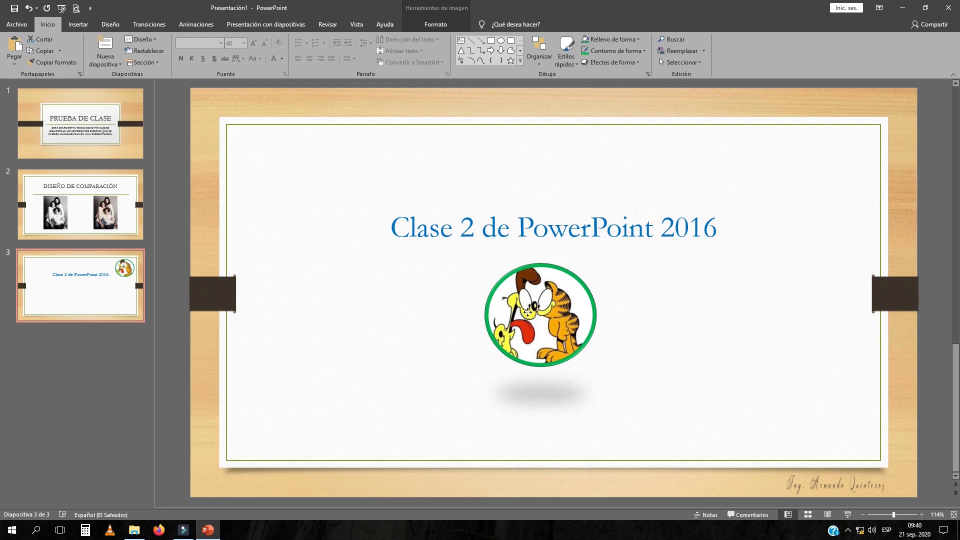
pyautogui.click(414, 283)
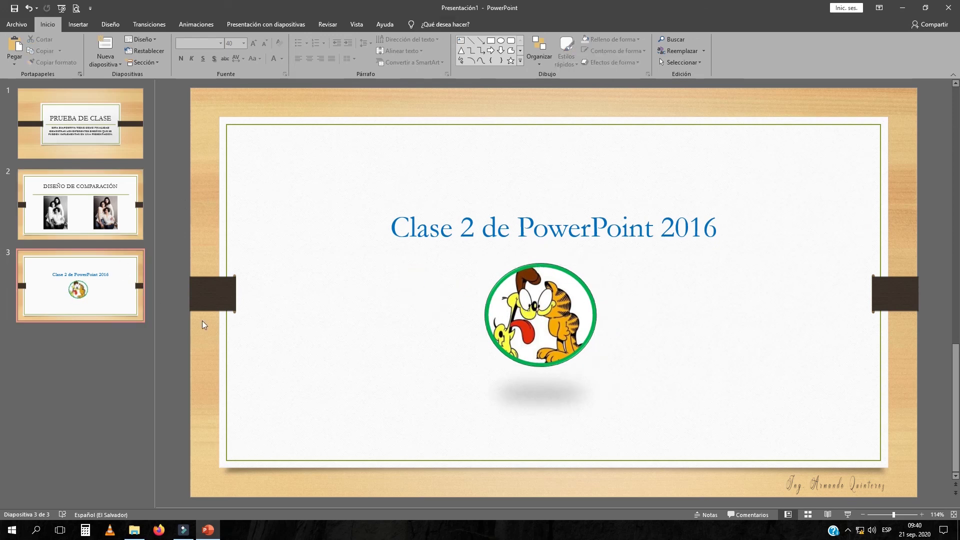
pyautogui.click(125, 110)
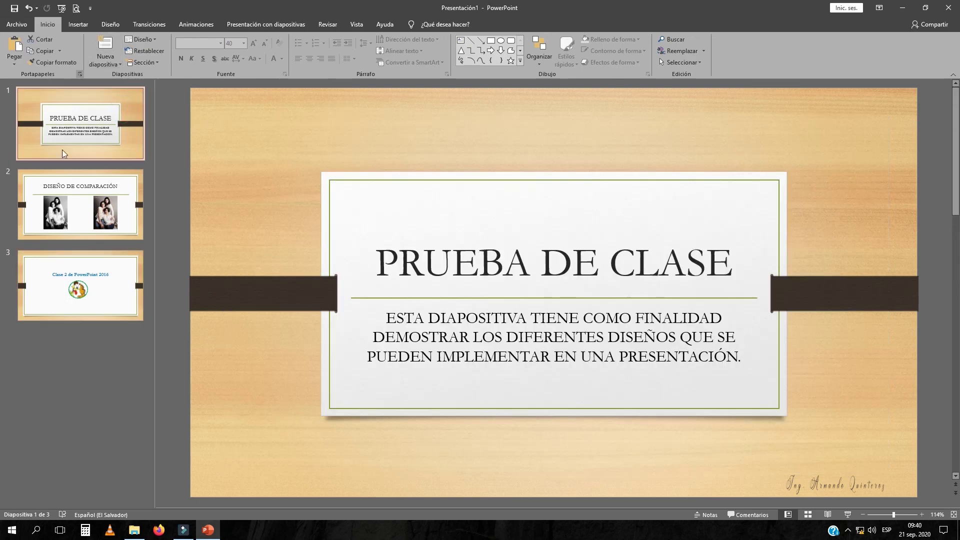
# Review slides 2, 3 and 1 twice over, finishing on the PRUEBA DE CLASE slide
pyautogui.click(72, 205)
pyautogui.click(73, 288)
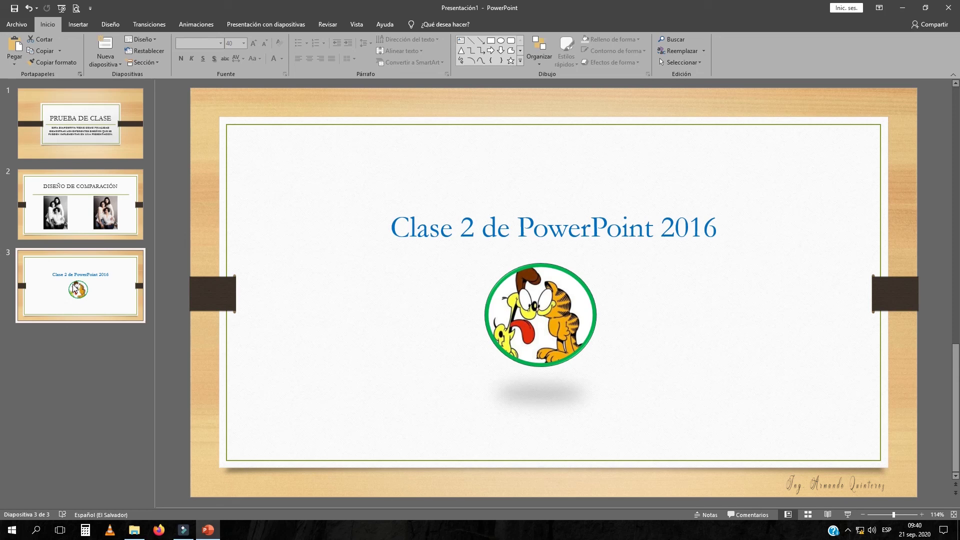
pyautogui.click(64, 133)
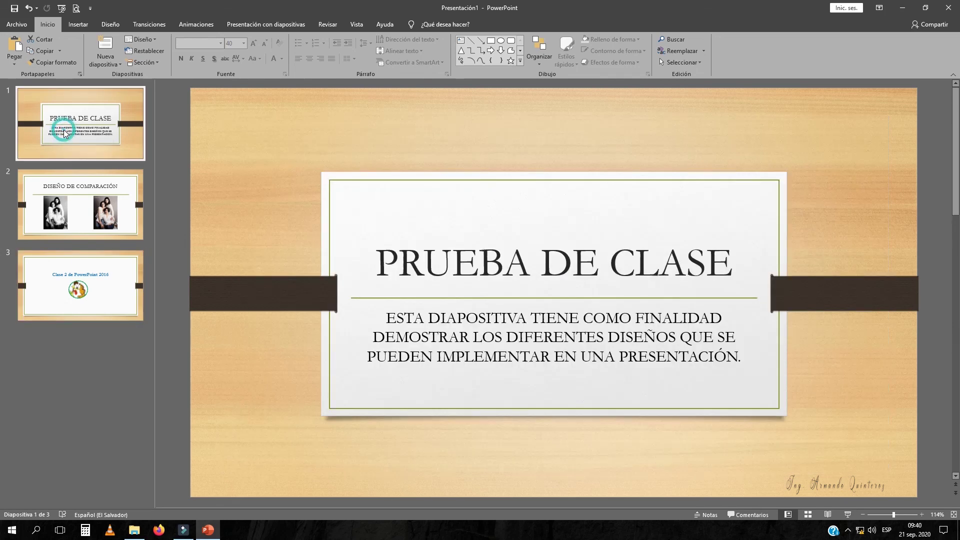
pyautogui.click(77, 205)
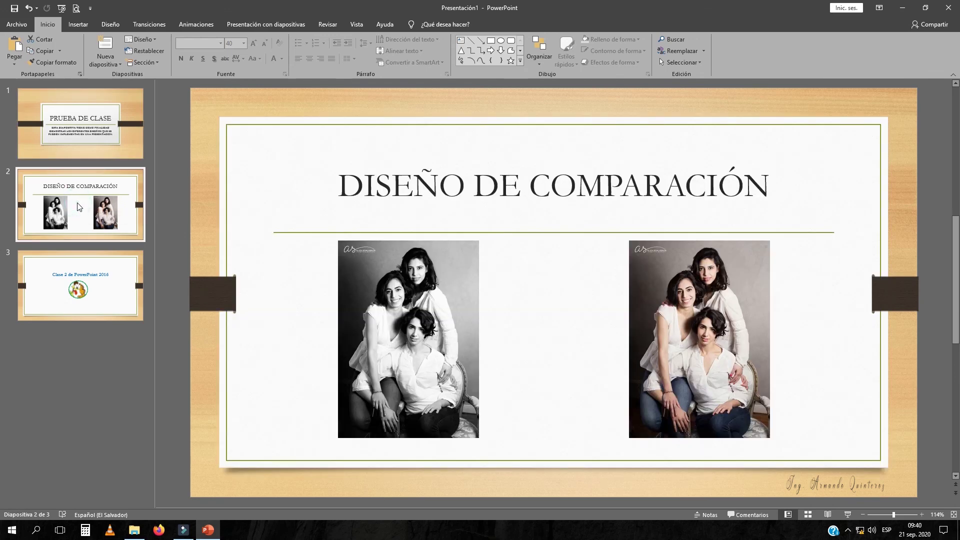
pyautogui.click(78, 290)
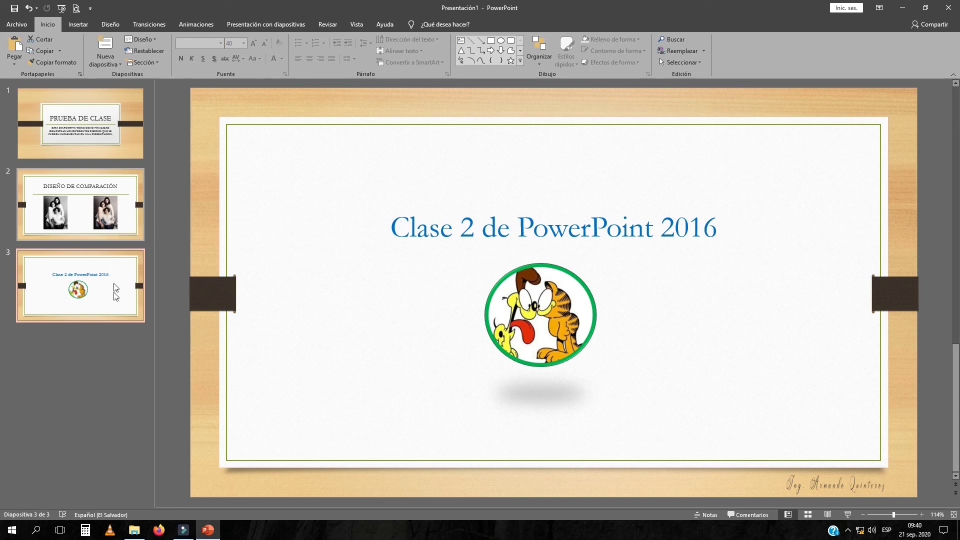
pyautogui.click(93, 121)
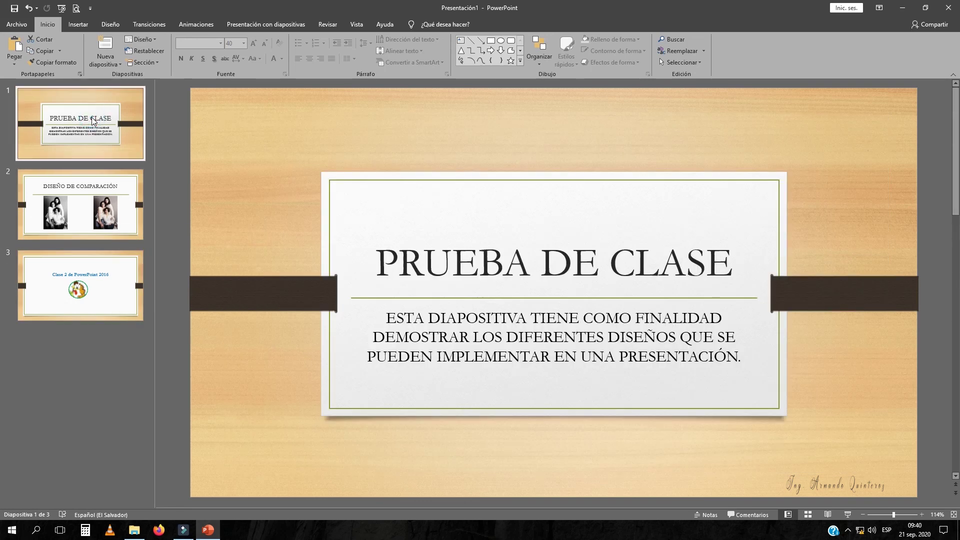
pyautogui.click(111, 24)
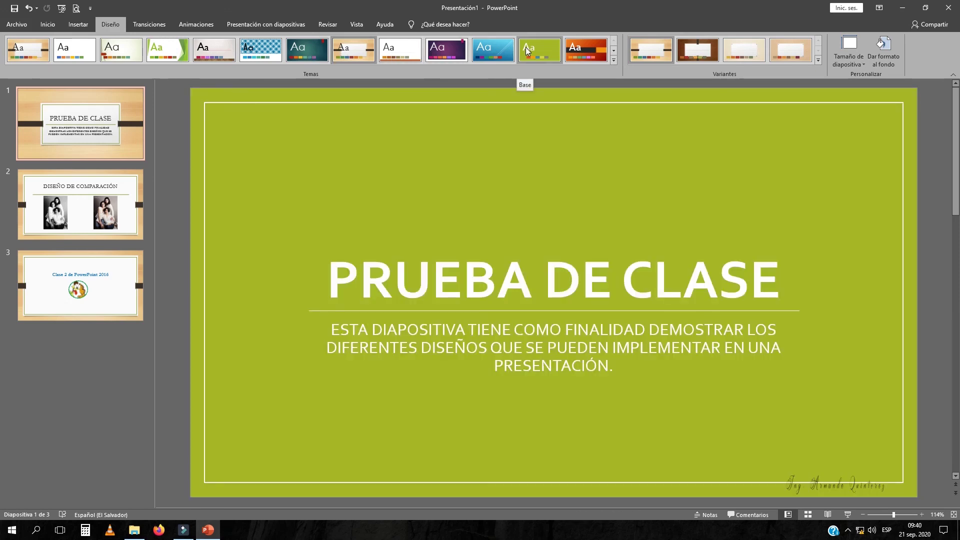
# Try the green theme on the deck and view it on slides 2, 3 and 1
pyautogui.click(526, 47)
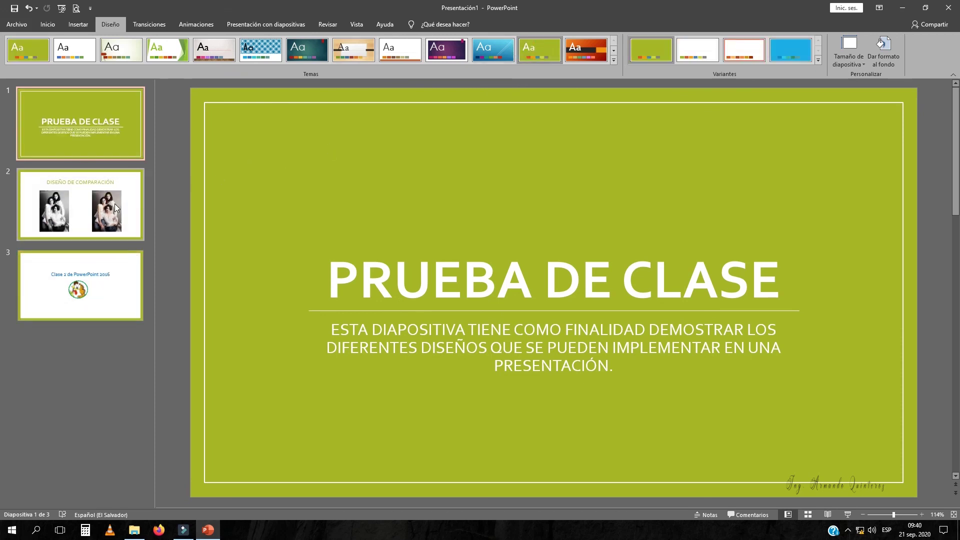
pyautogui.click(116, 207)
pyautogui.click(82, 306)
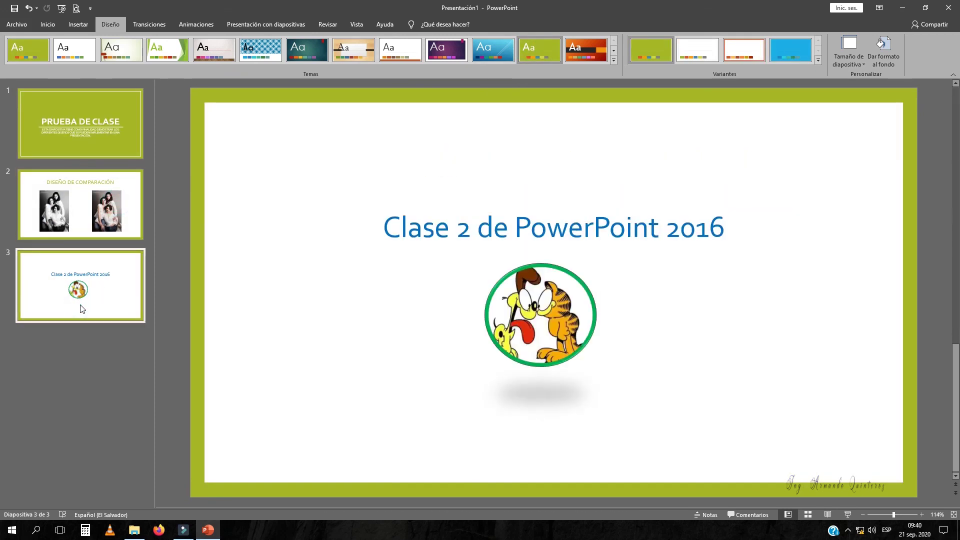
pyautogui.click(68, 125)
pyautogui.click(69, 210)
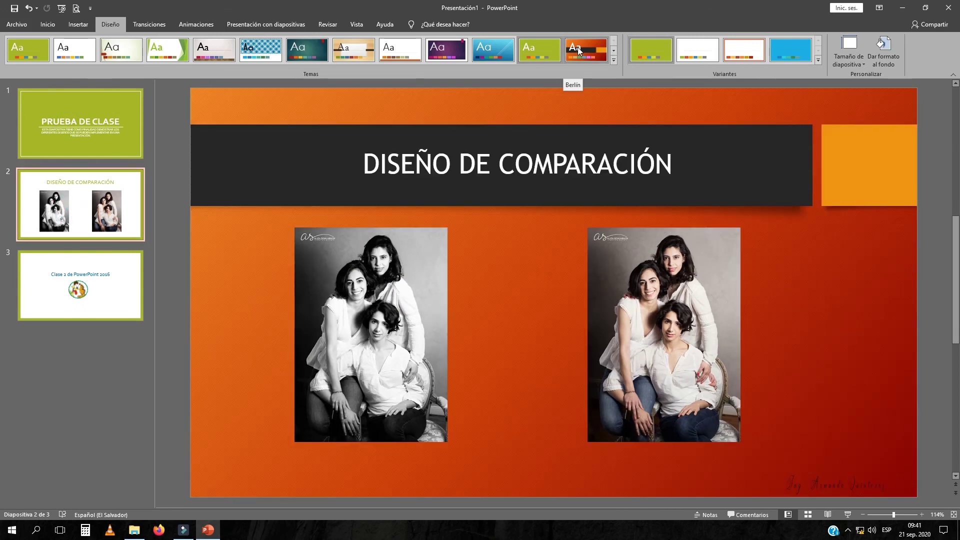
# Apply the orange theme and check all three slides, returning to slide 1
pyautogui.click(578, 47)
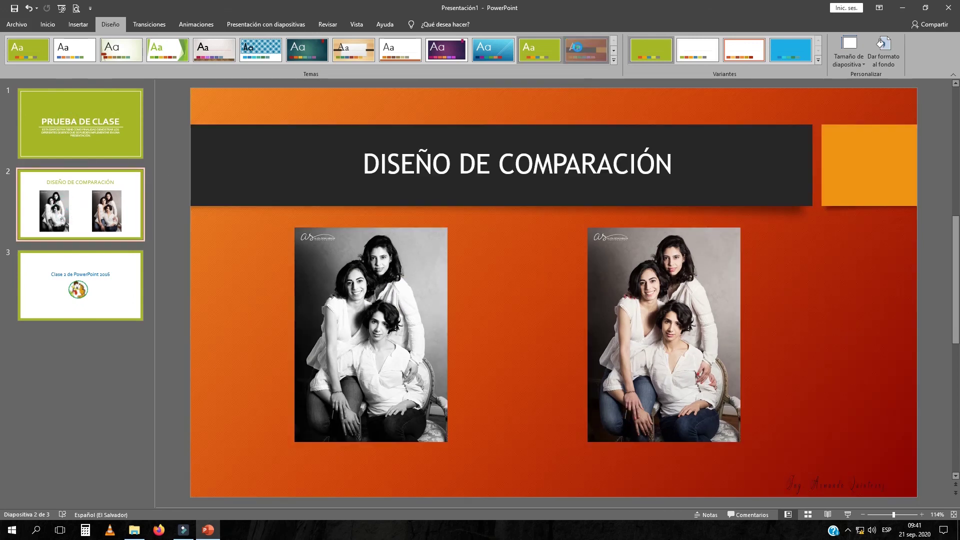
pyautogui.click(94, 206)
pyautogui.click(65, 286)
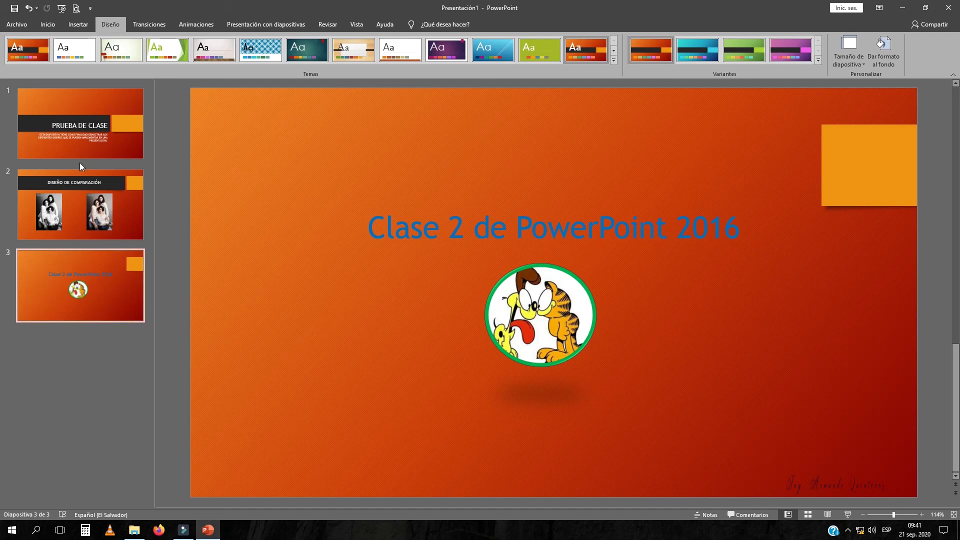
pyautogui.click(79, 135)
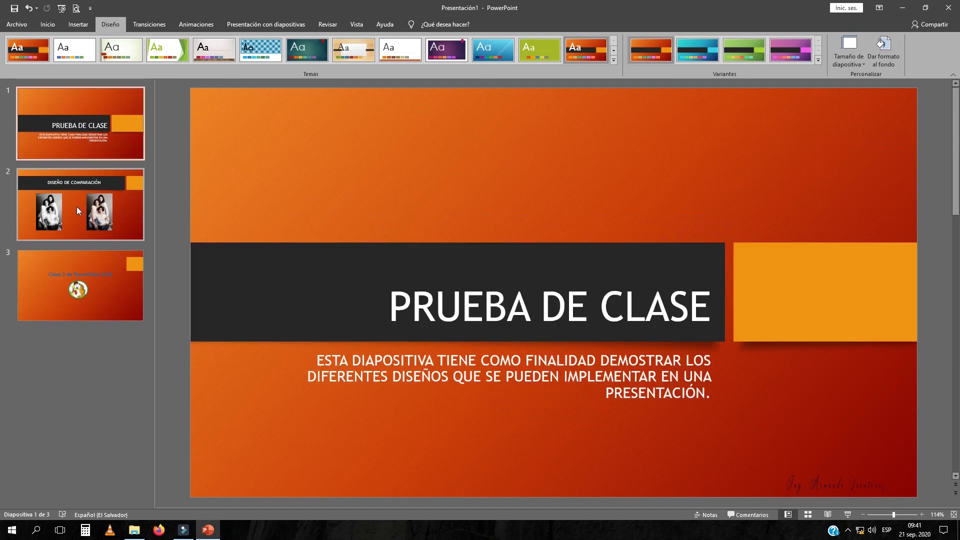
pyautogui.click(76, 207)
pyautogui.click(77, 127)
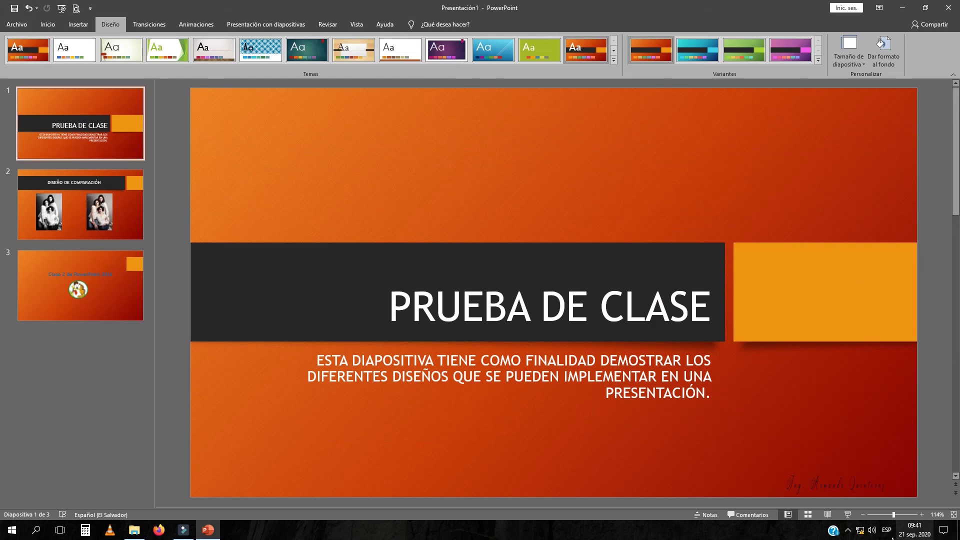
# Play the slide show from PRUEBA DE CLASE through DISEÑO DE COMPARACIÓN to Clase 2, then exit
pyautogui.click(849, 515)
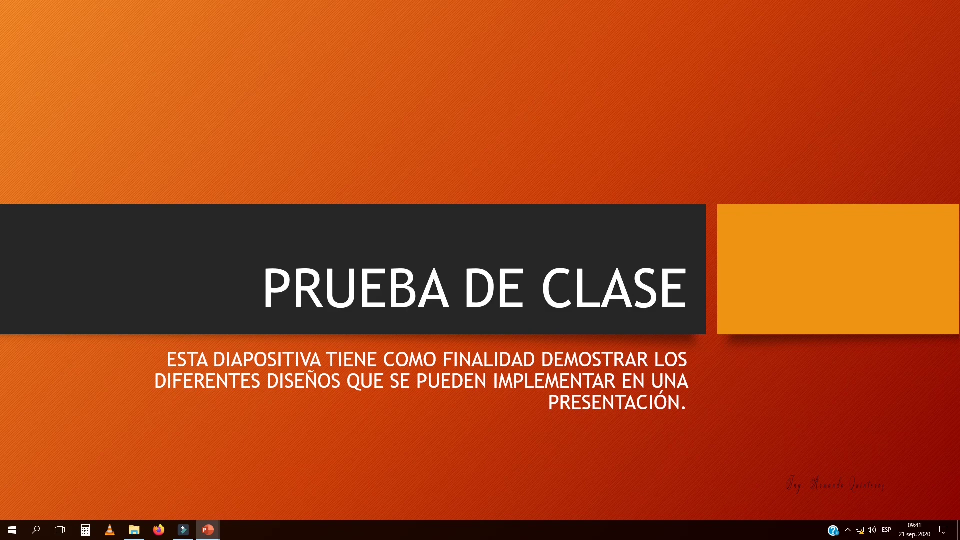
pyautogui.press('Right')
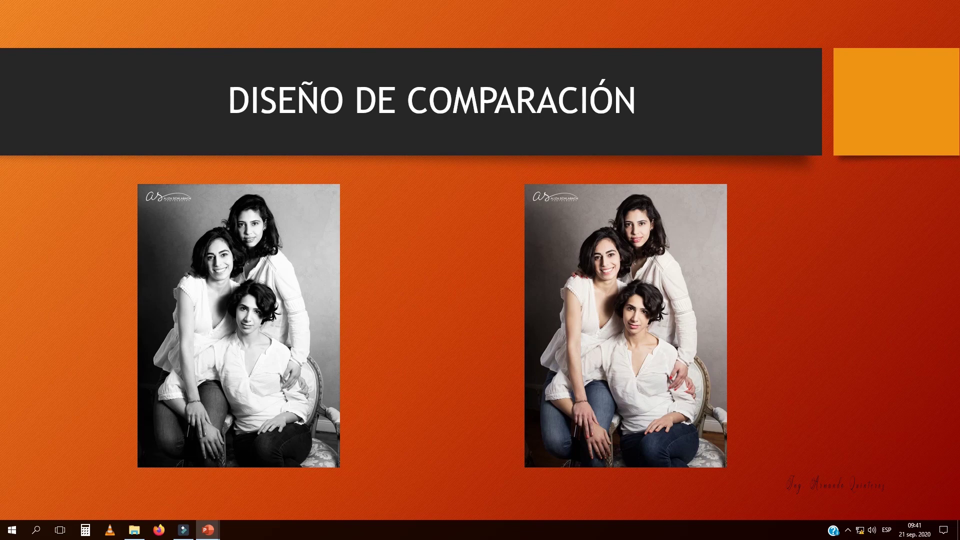
pyautogui.press('Right')
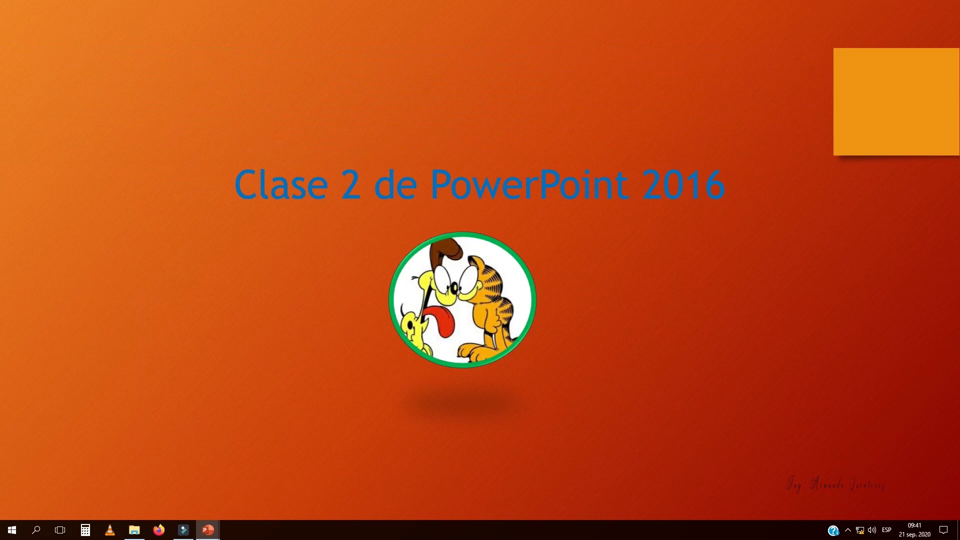
pyautogui.press('Right')
pyautogui.click(850, 517)
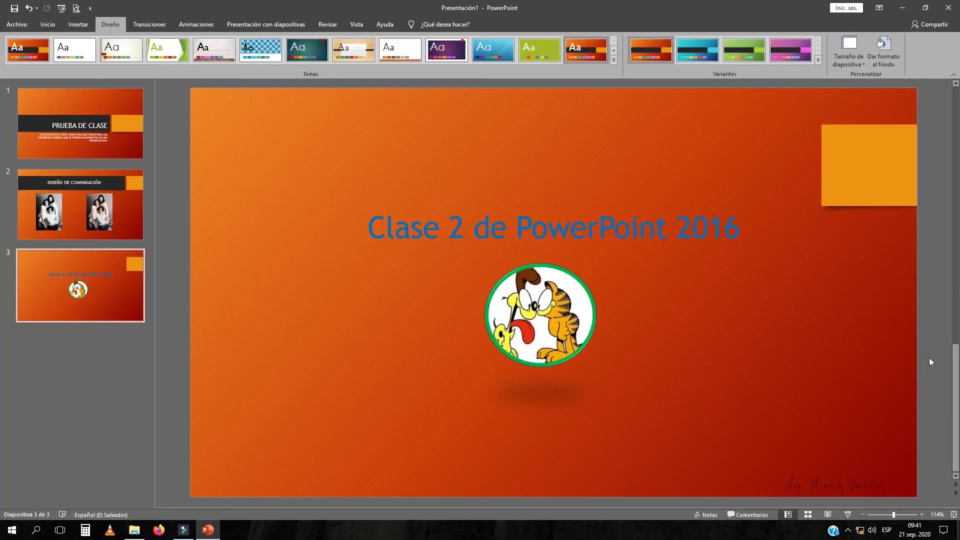
# Flip through slides 1, 2 and 3 in normal view, finishing on slide 2 with its two photos
pyautogui.click(48, 135)
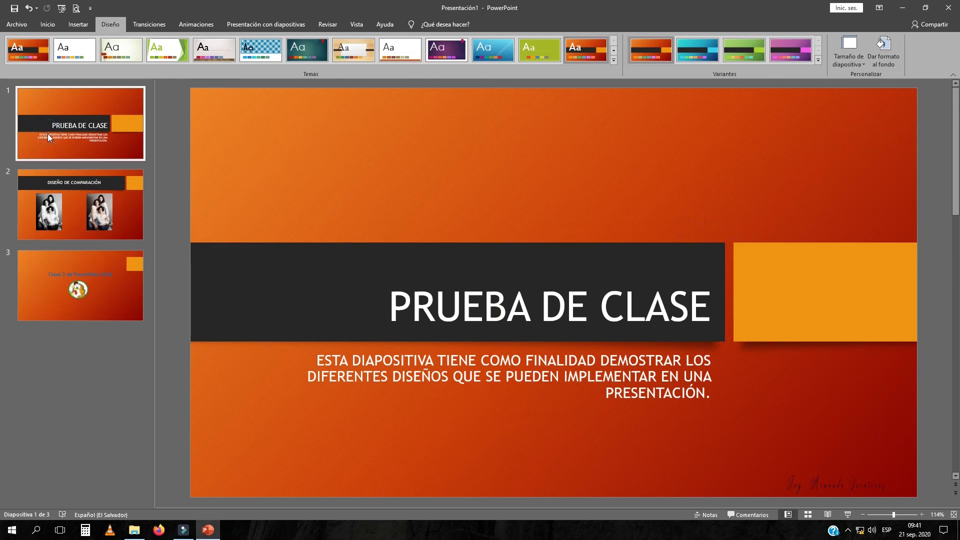
pyautogui.click(54, 214)
pyautogui.click(50, 120)
pyautogui.click(65, 200)
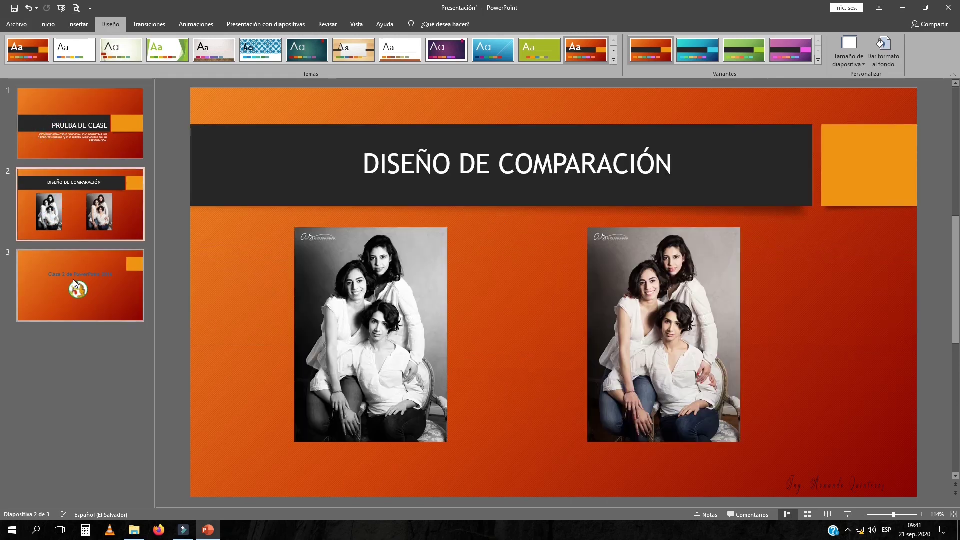
pyautogui.click(73, 278)
pyautogui.click(61, 128)
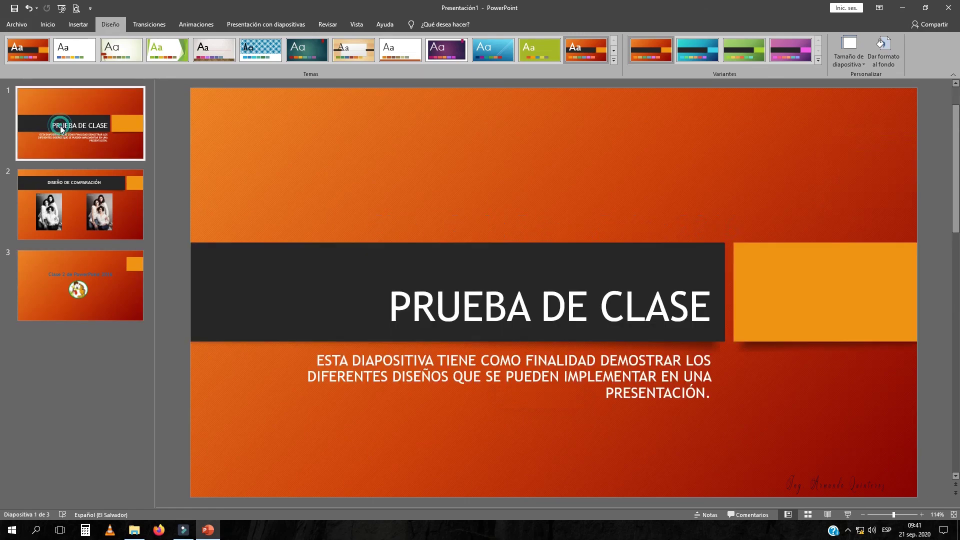
pyautogui.click(62, 202)
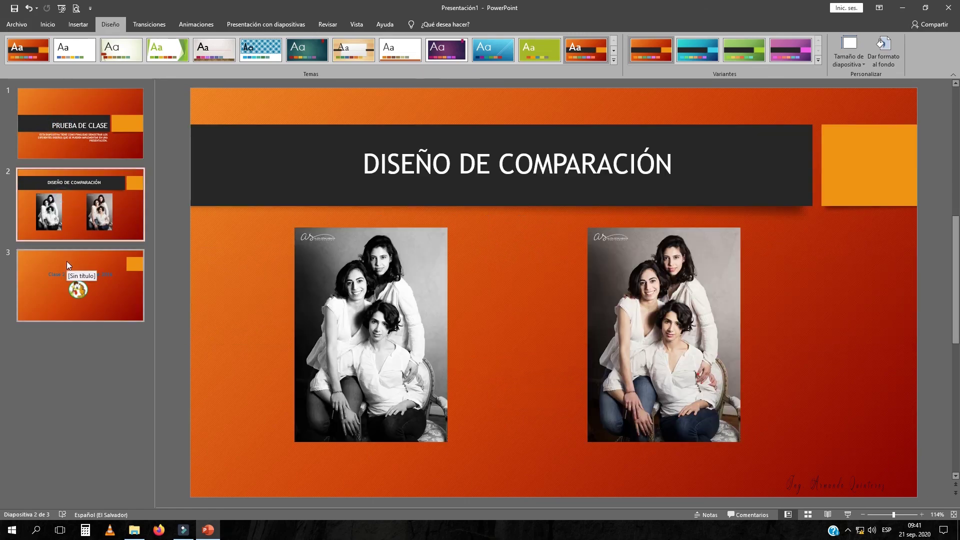